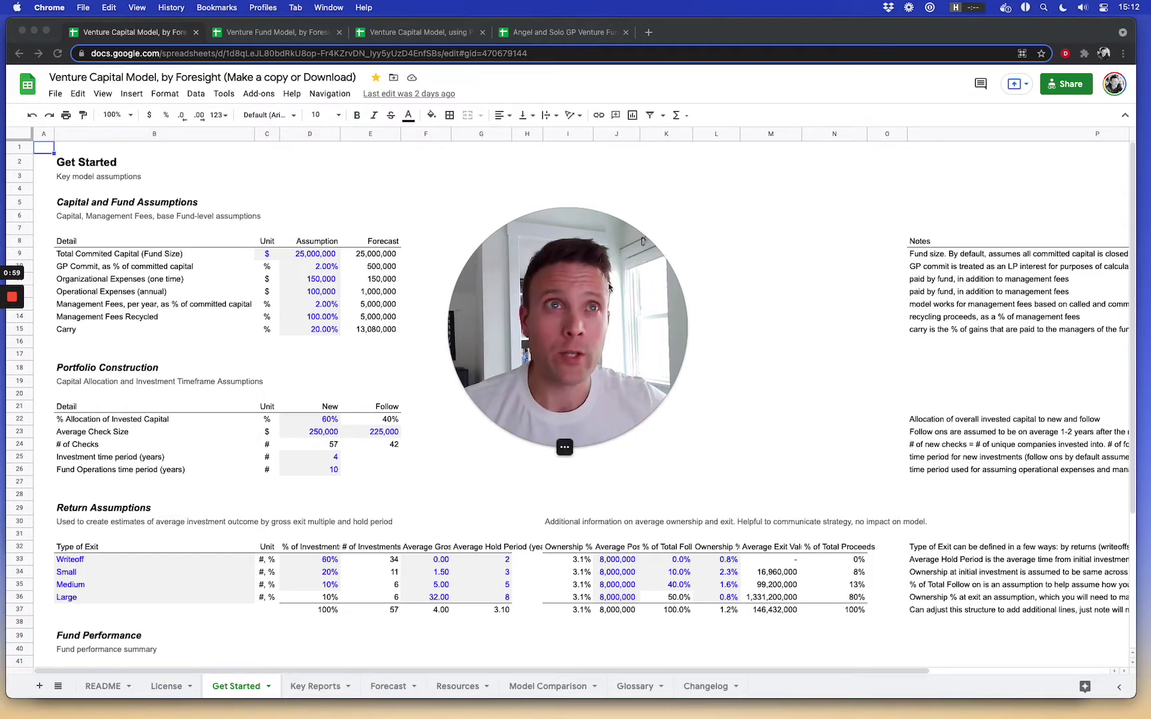
# Step: Switch to the Venture Fund Model workbook and open its Portfolio Construction sheet
pyautogui.click(276, 32)
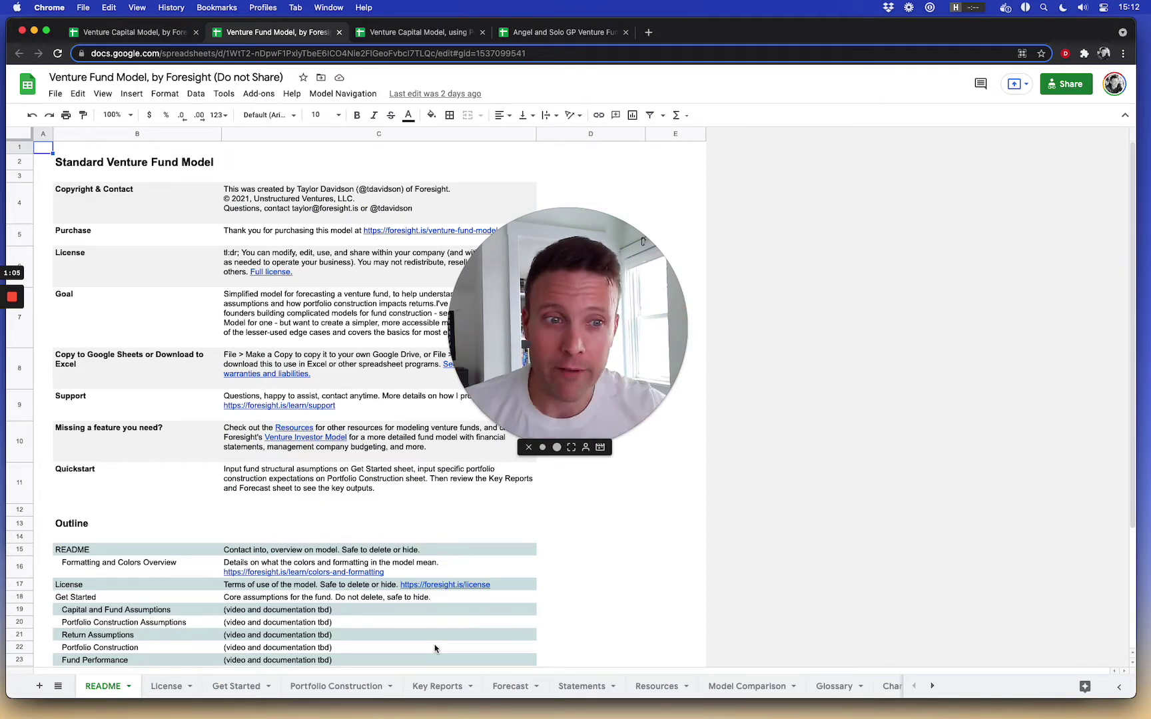
pyautogui.click(357, 682)
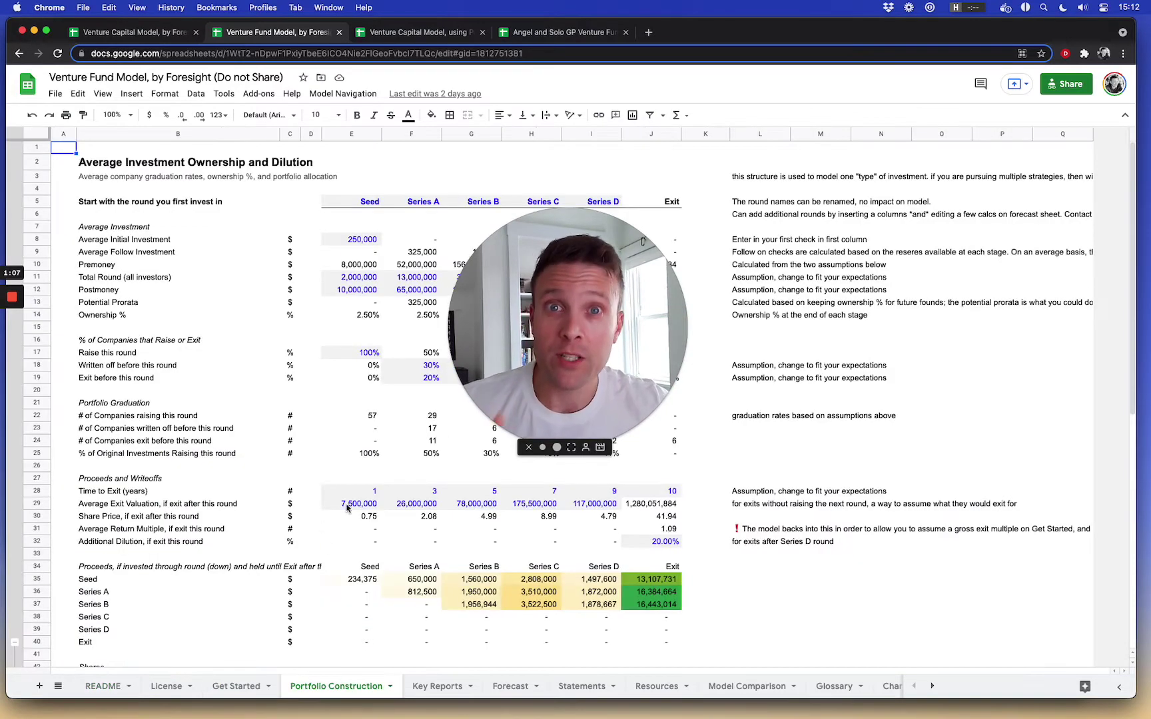
pyautogui.moveTo(610, 297); pyautogui.dragTo(897, 296)
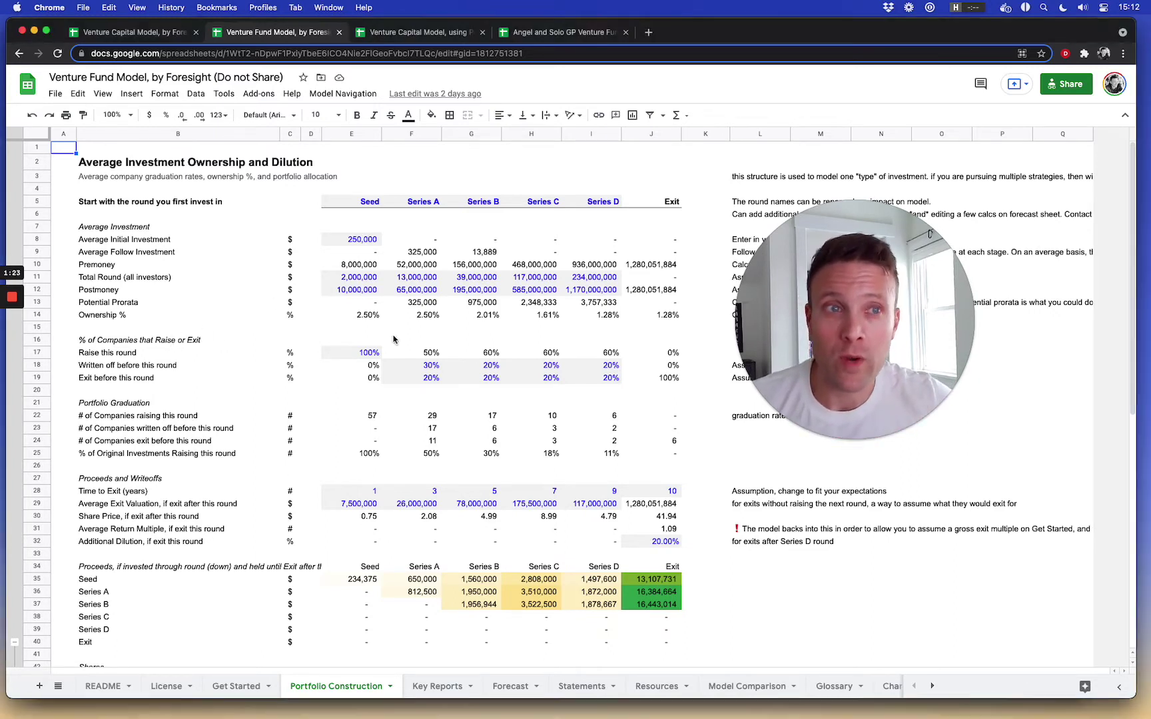
# Step: Highlight the raise and write-off percentages by round and the Portfolio Graduation company counts
pyautogui.moveTo(234, 356); pyautogui.dragTo(613, 364)
pyautogui.click(191, 407)
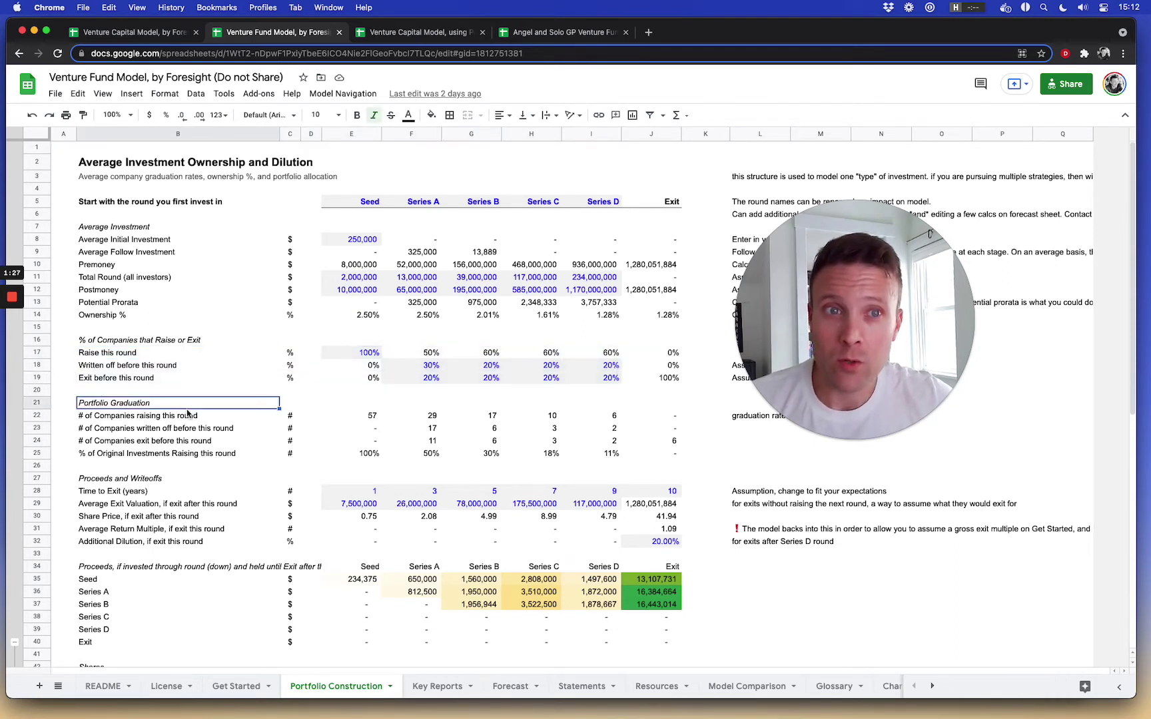
pyautogui.moveTo(171, 415); pyautogui.dragTo(652, 449)
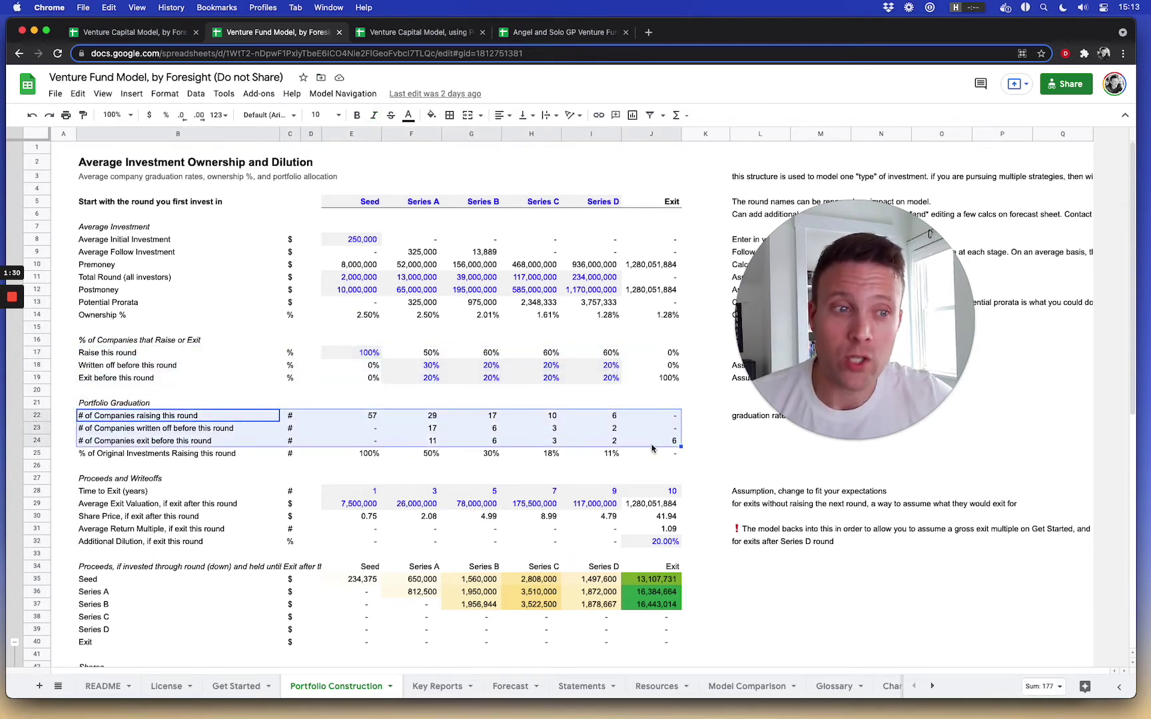
# Step: Scroll through the Key Reports charts, then go back to the Portfolio Construction sheet
pyautogui.click(458, 689)
pyautogui.scroll(-15, 659, 539)
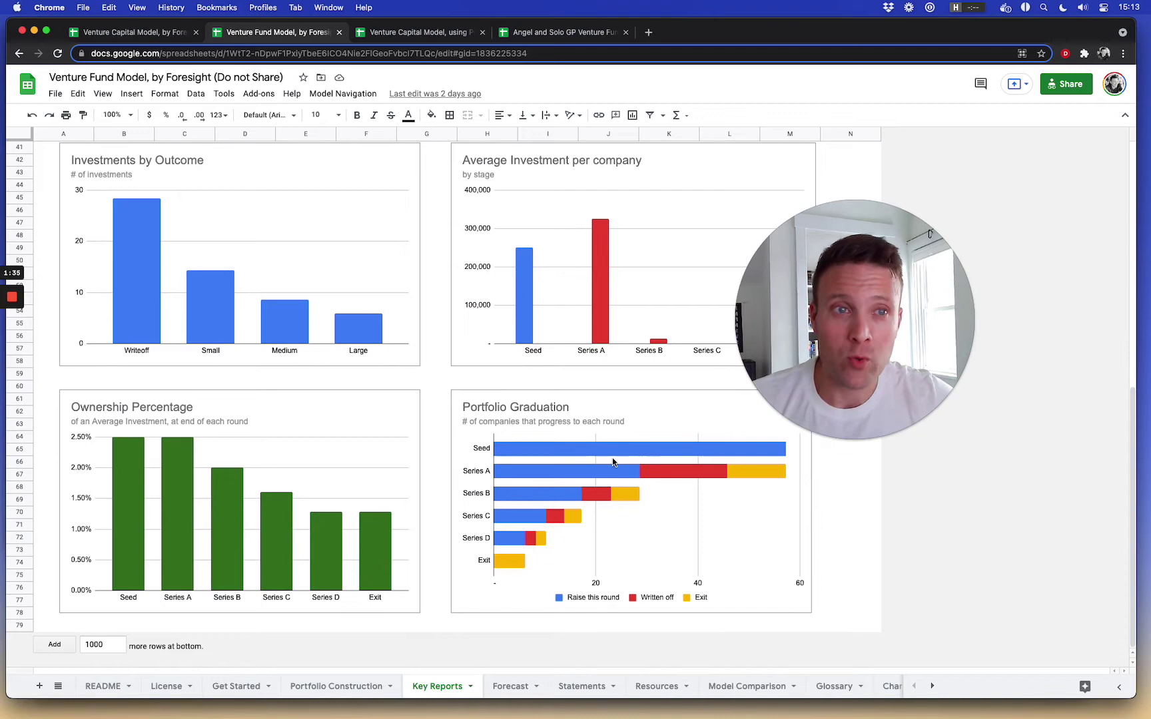
pyautogui.click(361, 688)
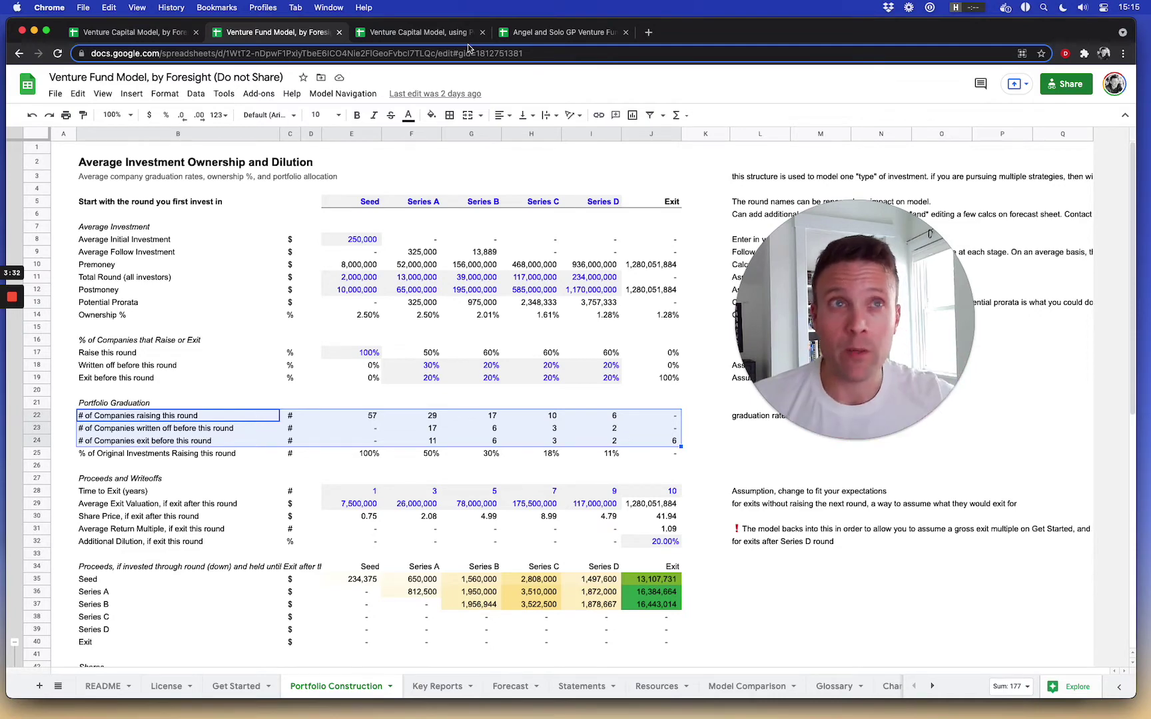
# Step: View the Portfolio Model, browse the Angel and Solo GP Tracking entries, then return to the Portfolio Model
pyautogui.click(435, 34)
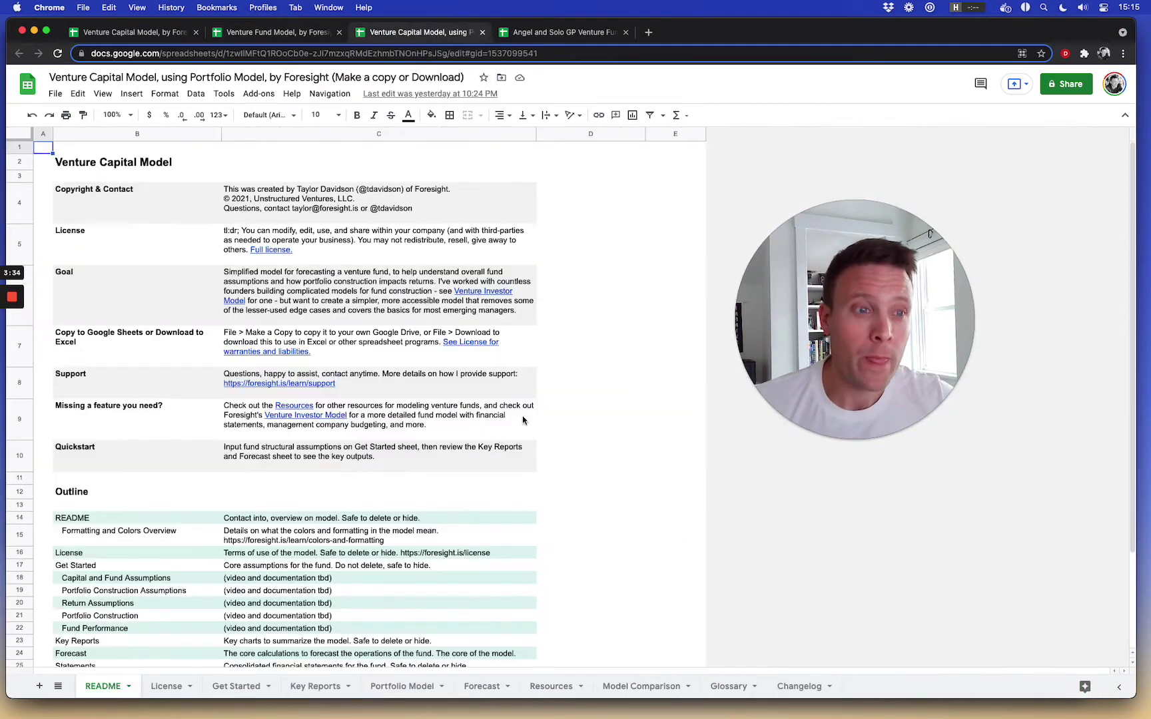
pyautogui.click(404, 689)
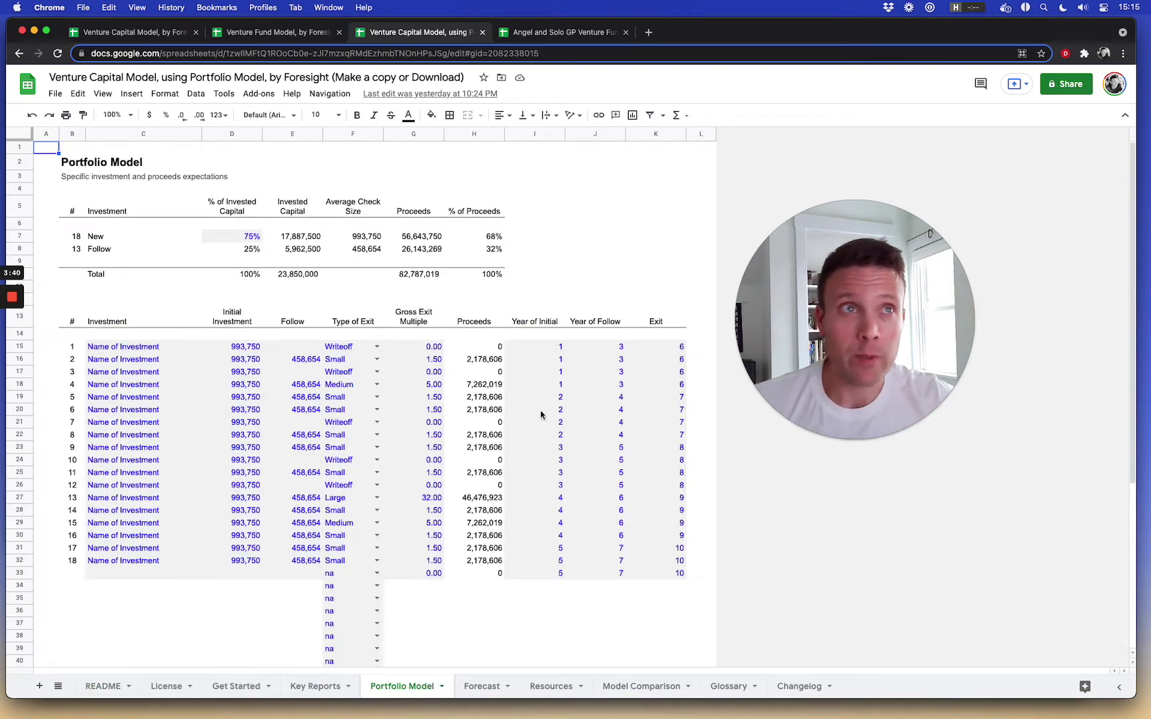
pyautogui.click(558, 37)
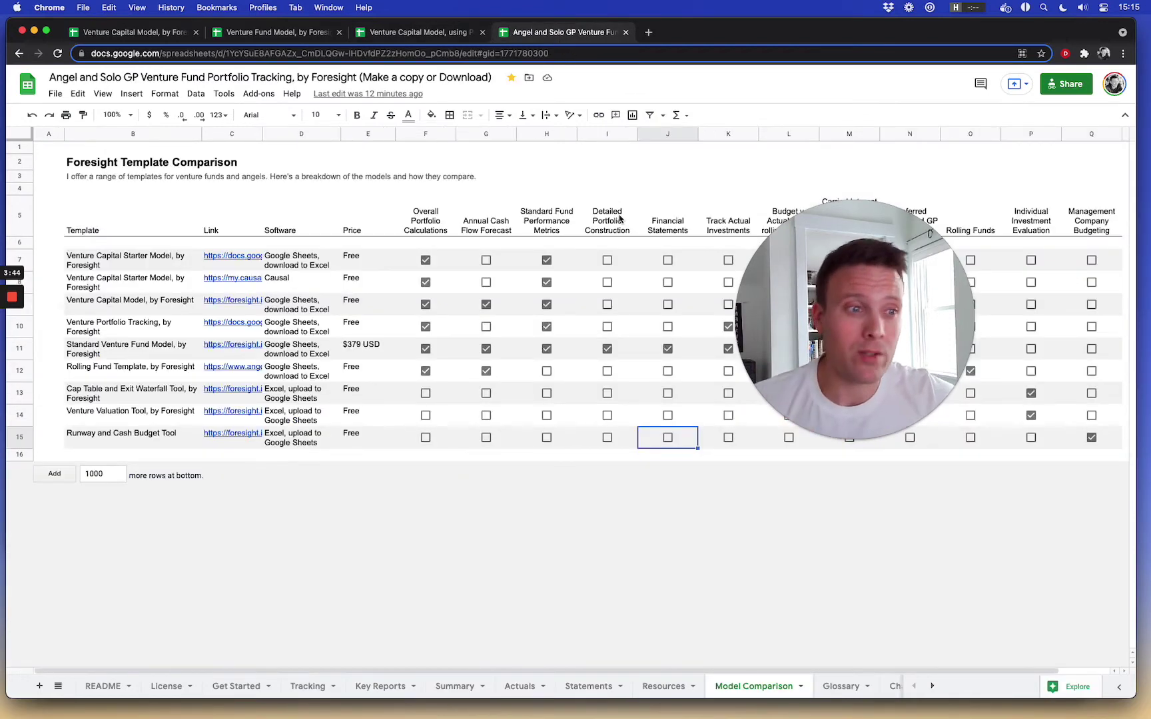
pyautogui.click(316, 697)
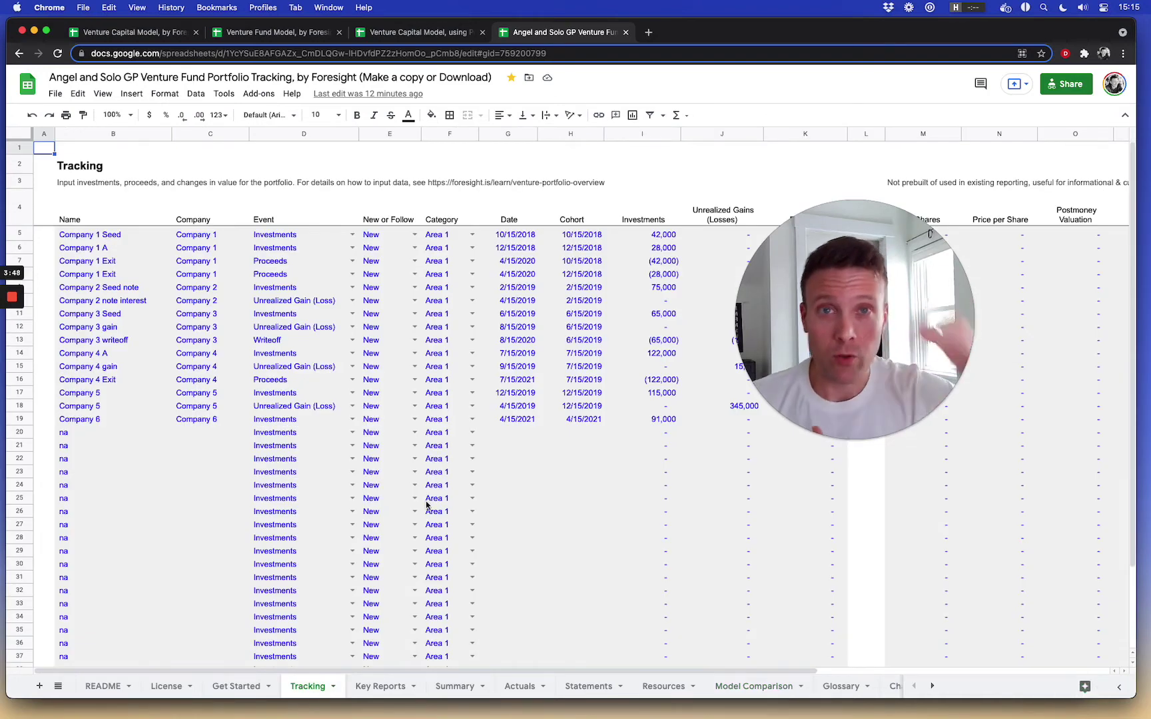
pyautogui.click(20, 234)
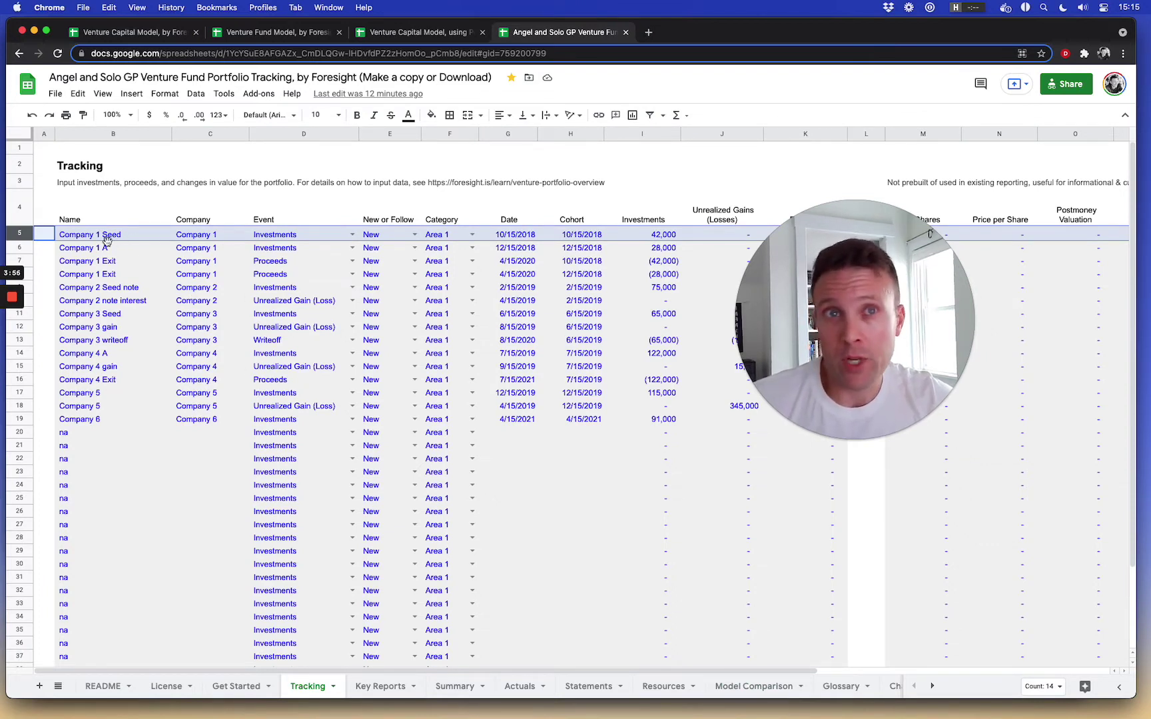
pyautogui.moveTo(142, 514); pyautogui.dragTo(303, 248)
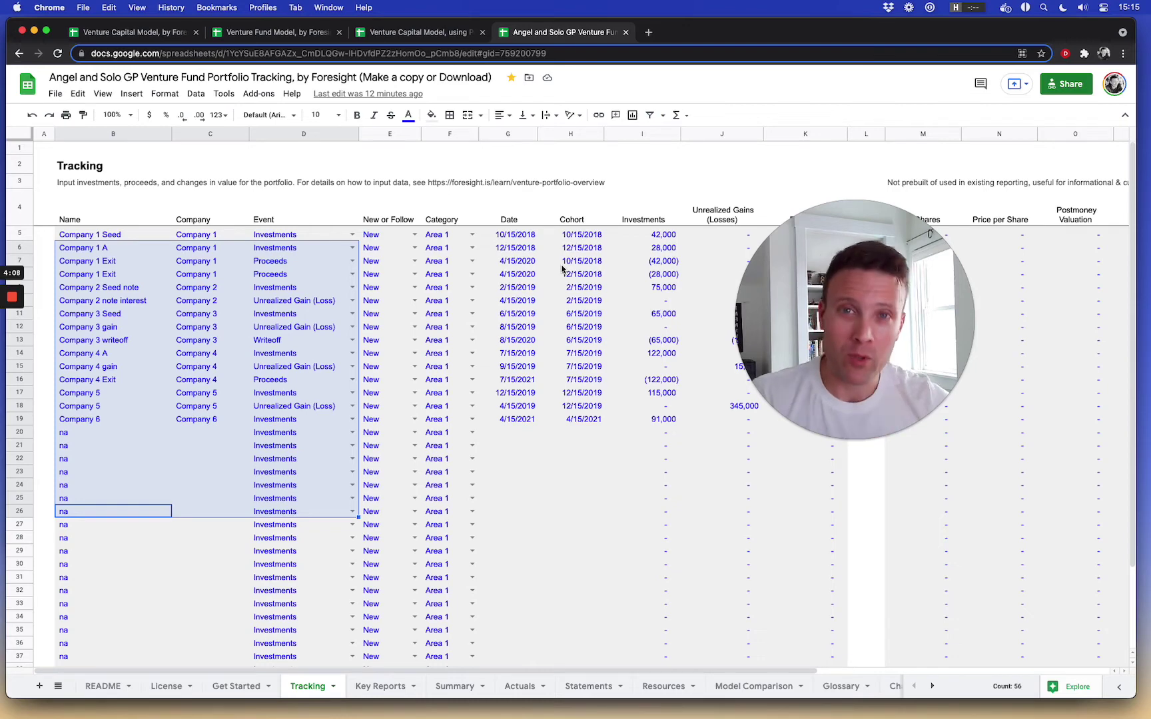
pyautogui.click(402, 33)
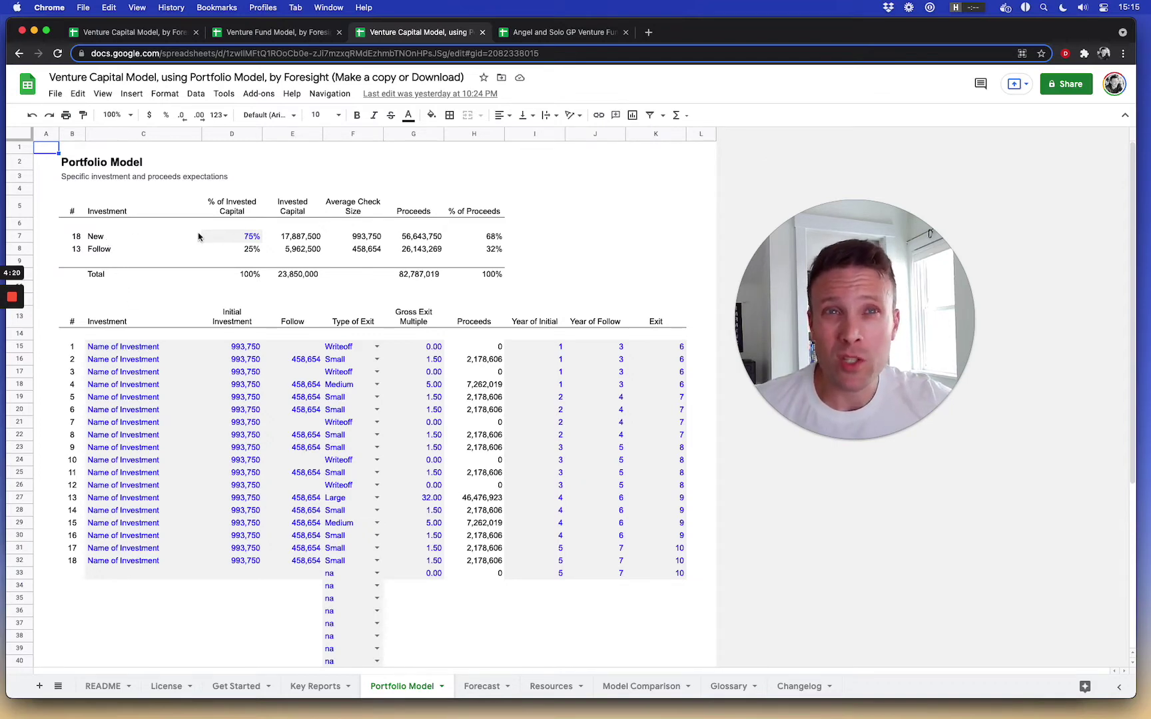
# Step: Review the Get Started assumptions sheet, then go back to the Portfolio Model
pyautogui.click(250, 686)
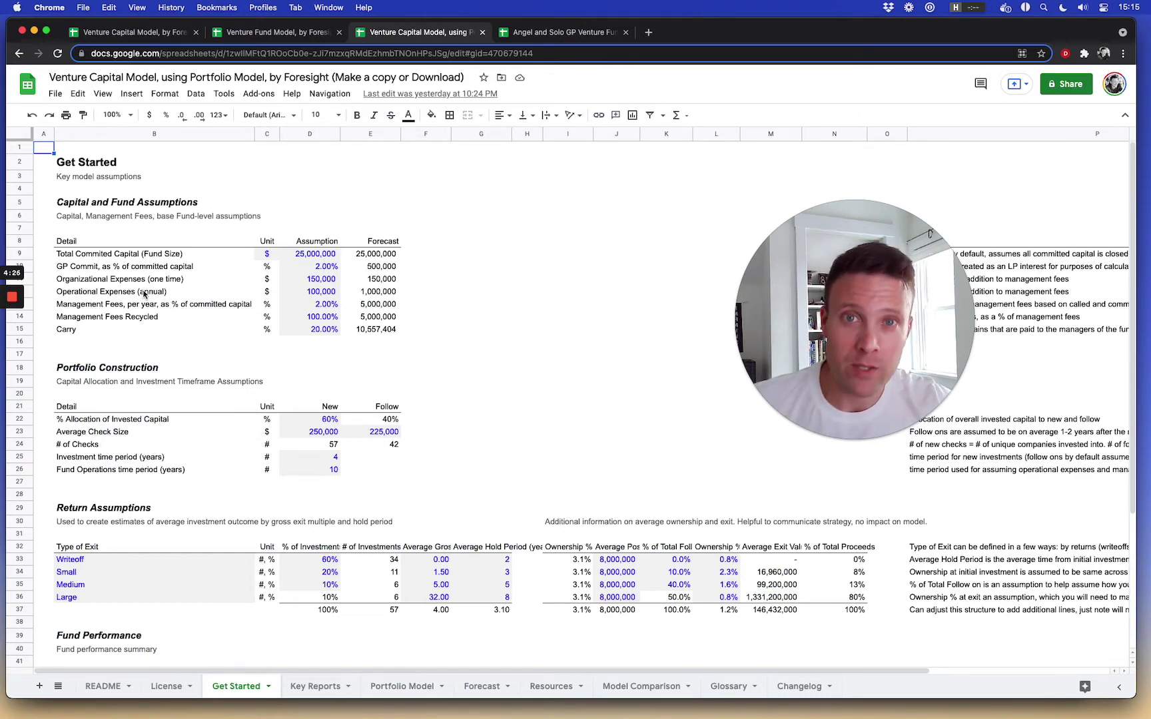
pyautogui.scroll(-2, 320, 571)
pyautogui.scroll(2, 319, 571)
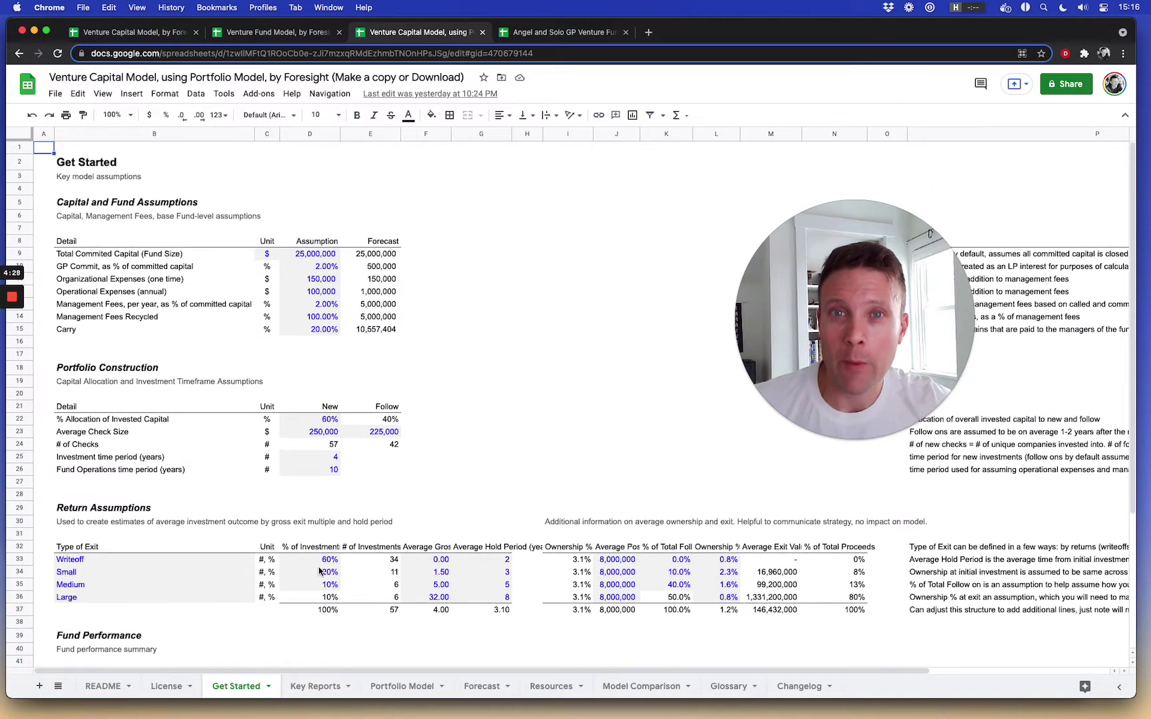
pyautogui.click(386, 686)
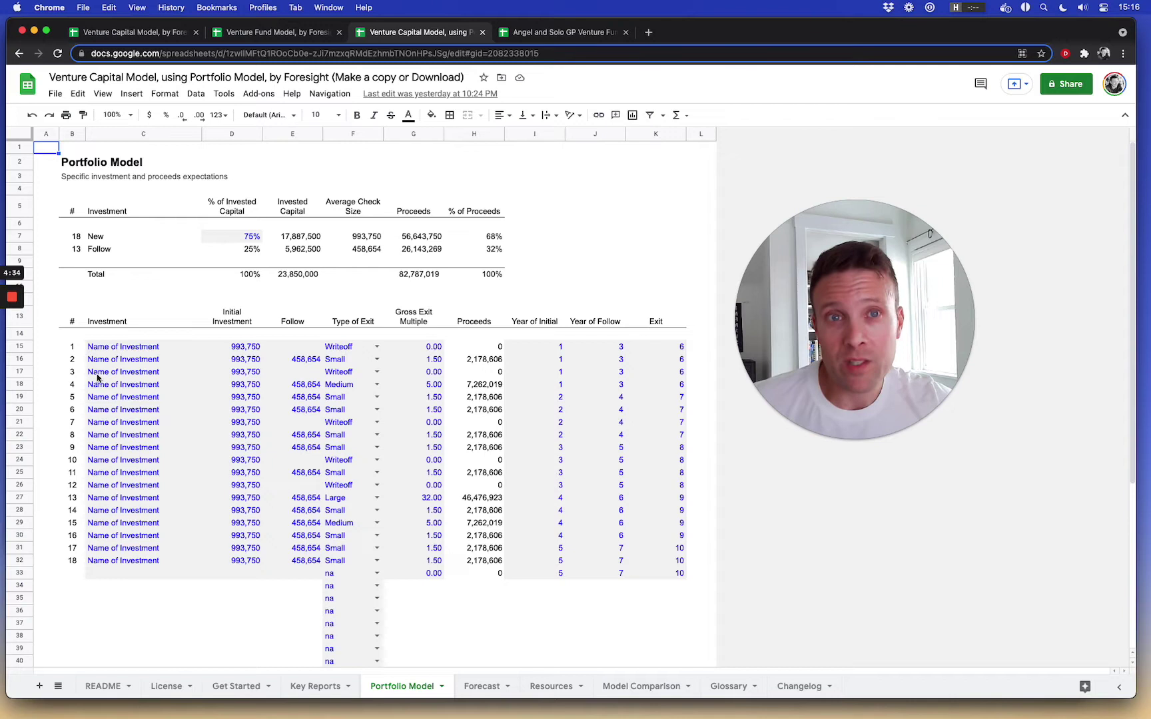
# Step: Select investment names, initial and follow-on amounts, then show the first investment's exit-type choices
pyautogui.click(111, 349)
pyautogui.moveTo(111, 349); pyautogui.dragTo(144, 532)
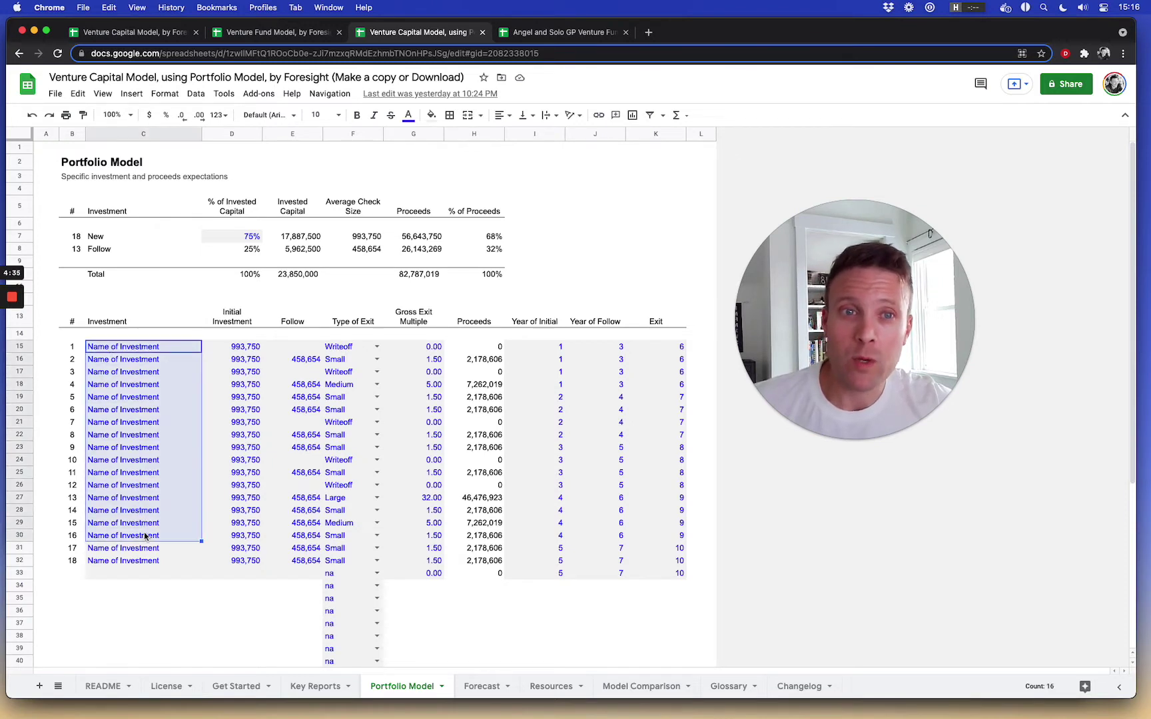
pyautogui.click(240, 347)
pyautogui.moveTo(239, 363); pyautogui.dragTo(244, 547)
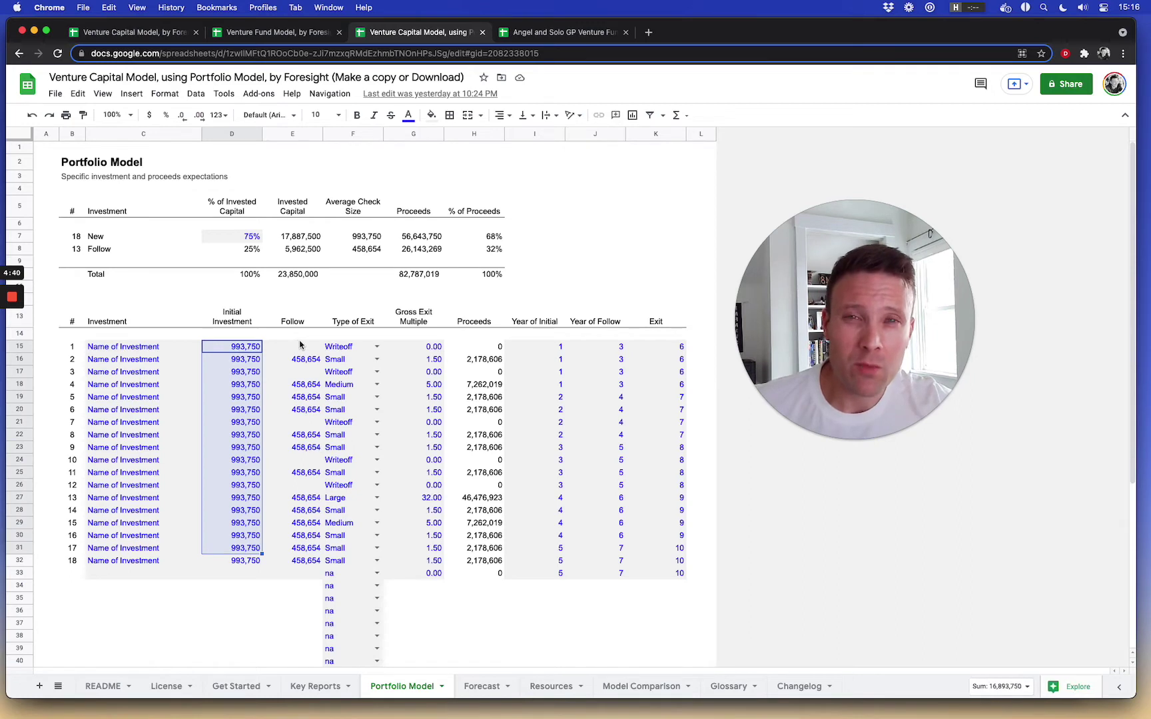
pyautogui.moveTo(296, 345)
pyautogui.mouseDown()
pyautogui.moveTo(318, 392)
pyautogui.moveTo(322, 548)
pyautogui.mouseUp()
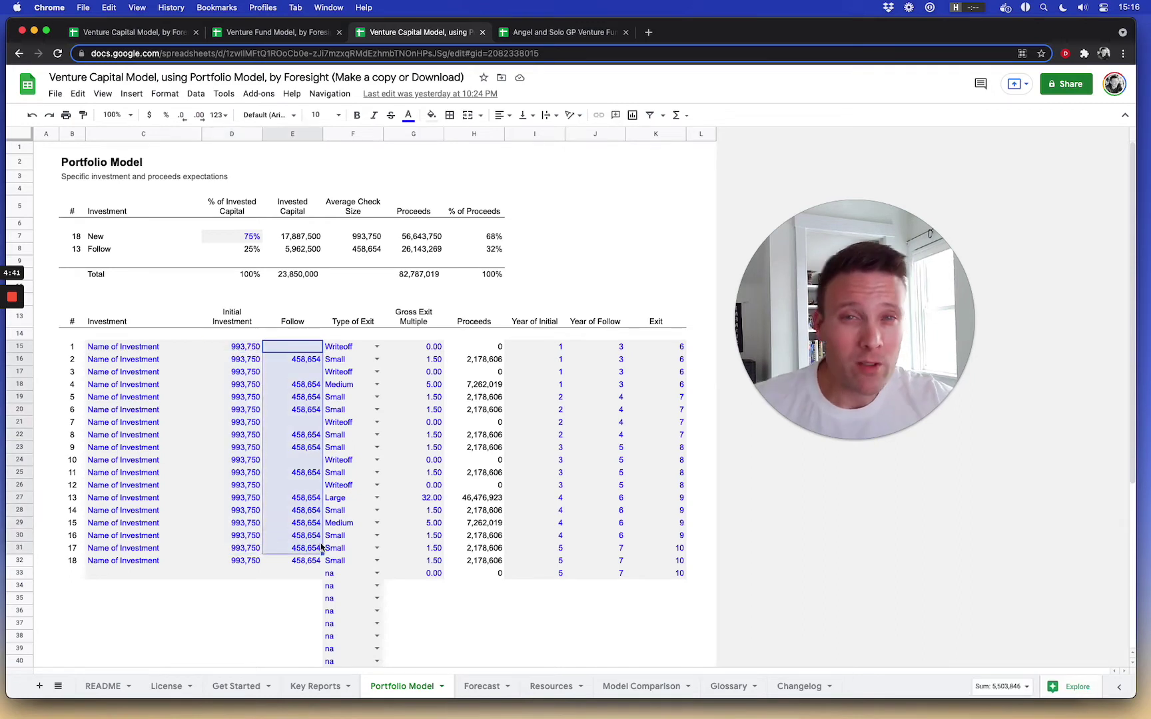
pyautogui.click(375, 346)
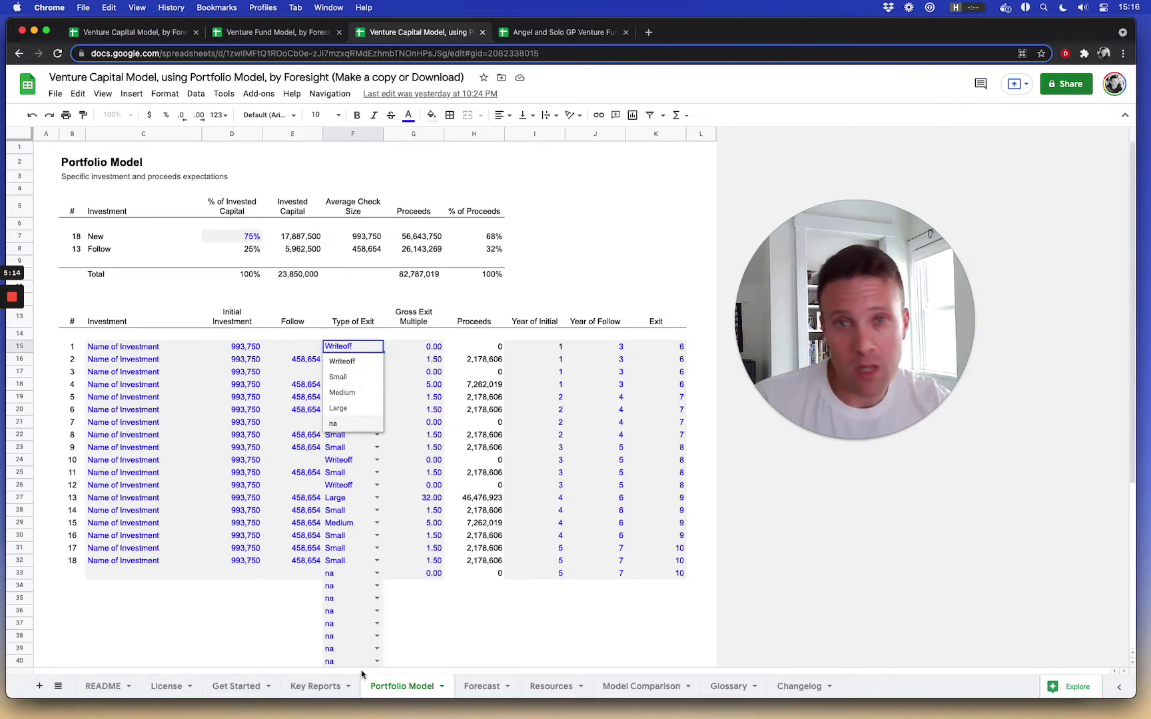
pyautogui.click(237, 691)
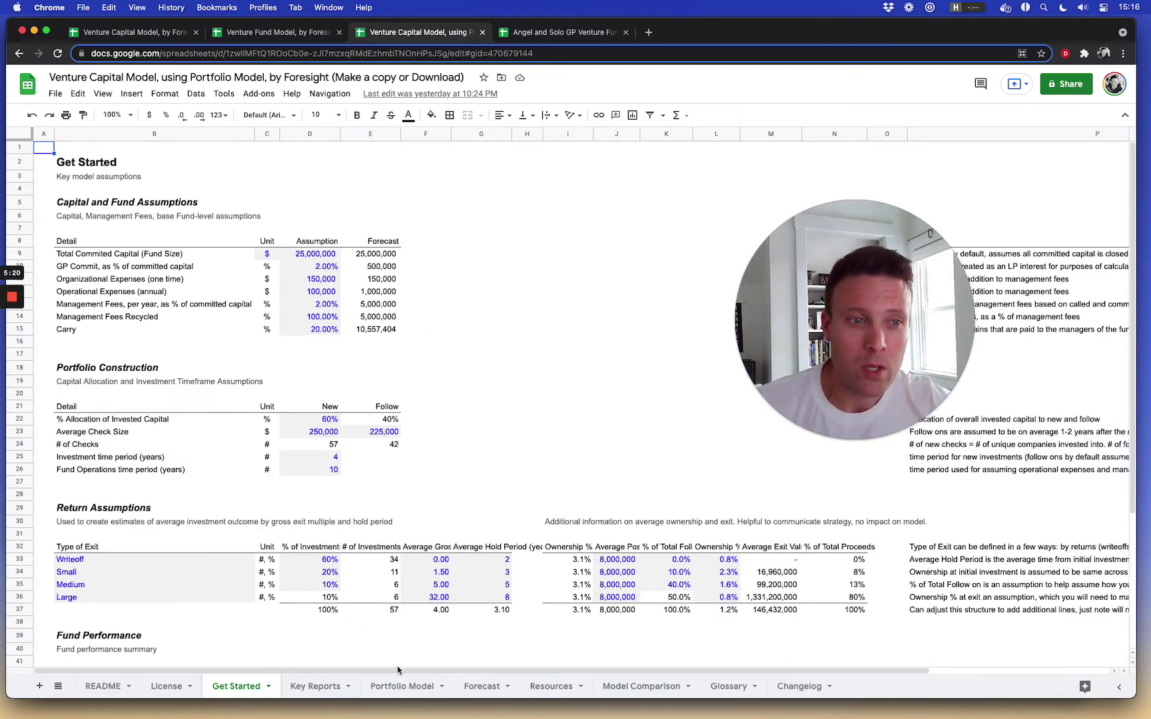
pyautogui.click(395, 690)
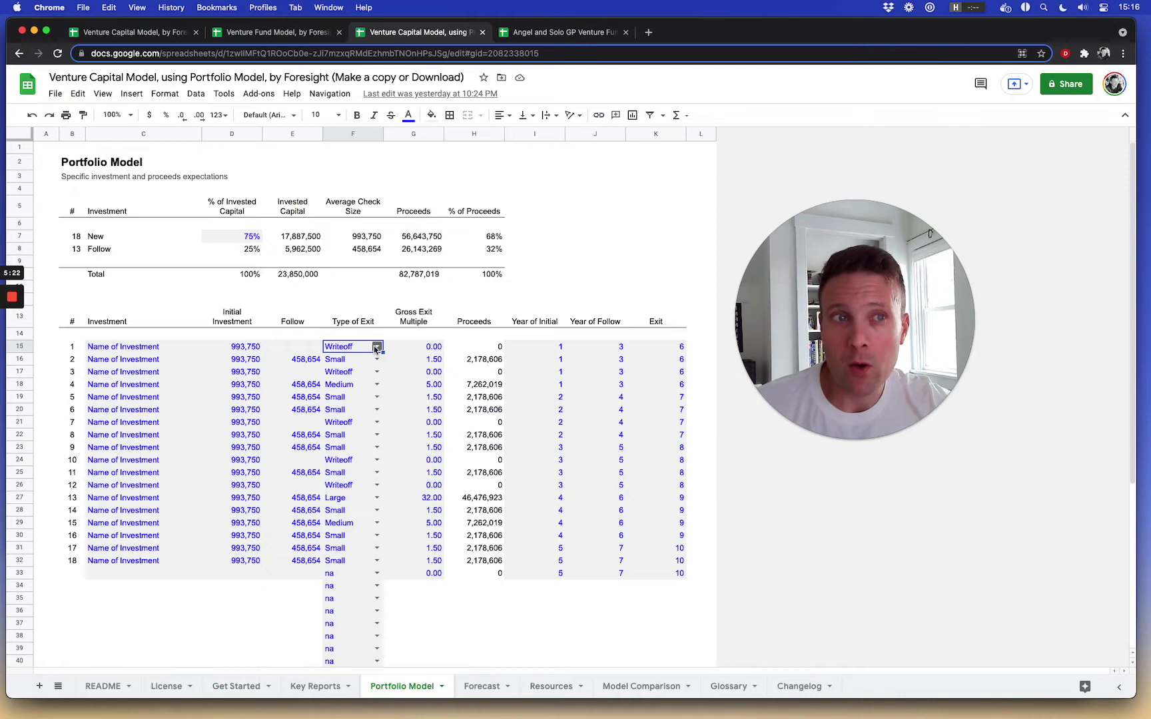
pyautogui.click(375, 346)
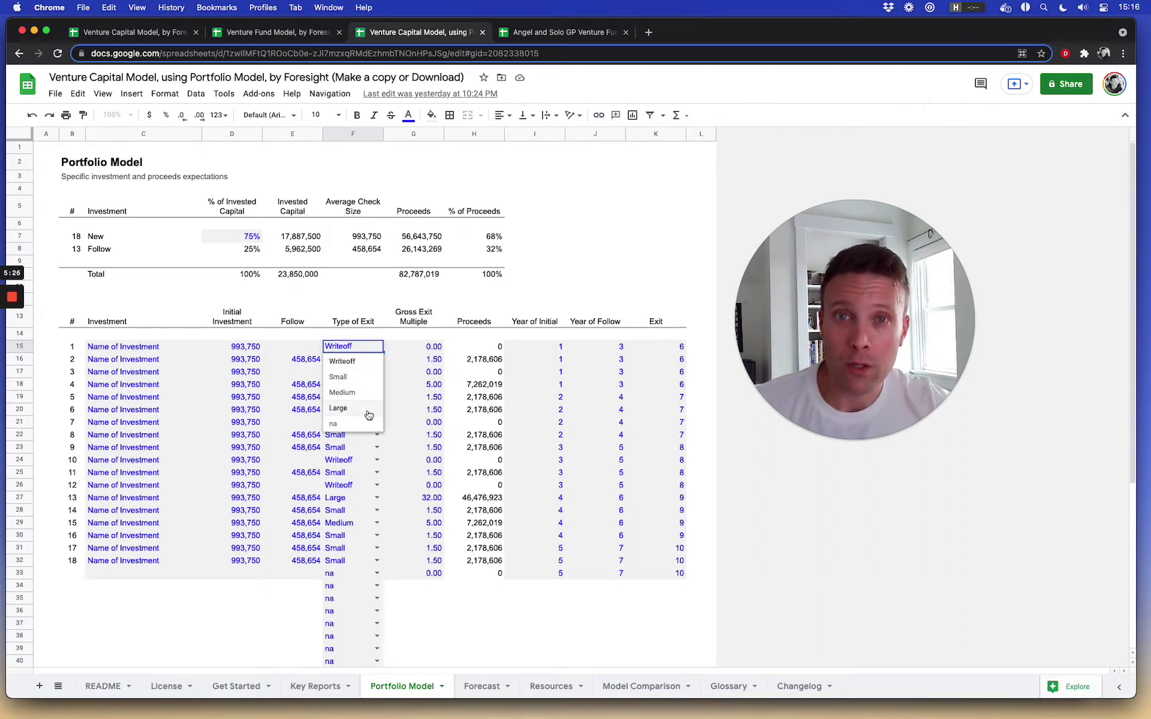
pyautogui.click(295, 360)
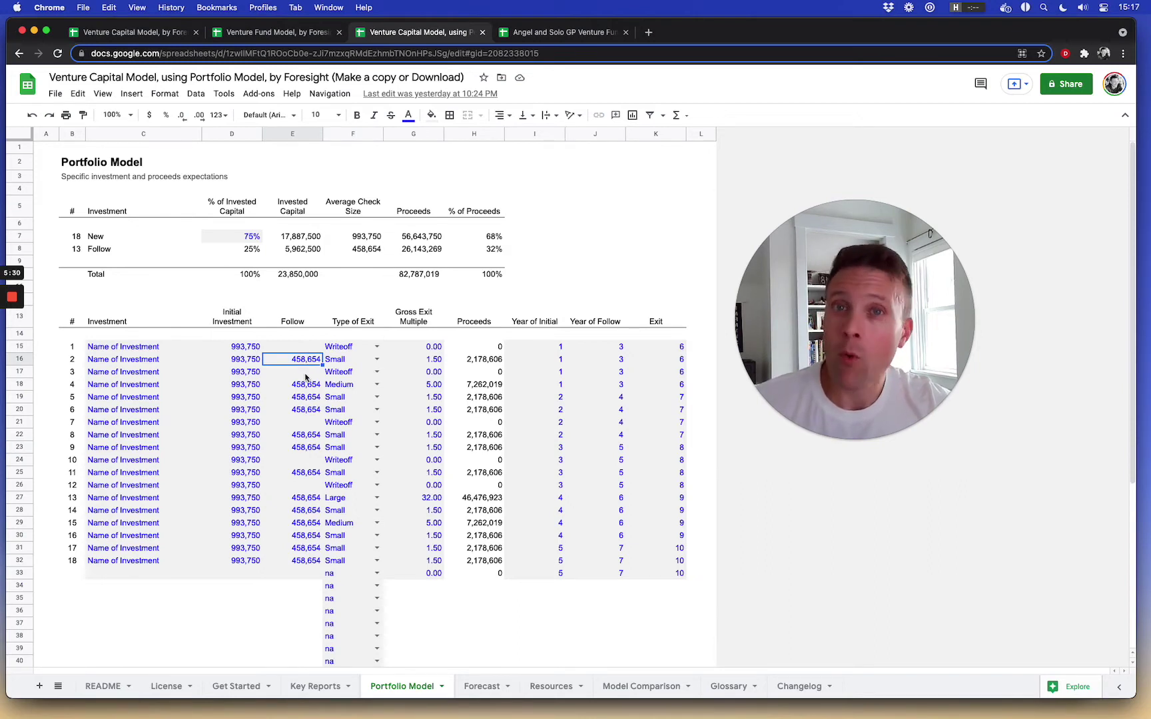
pyautogui.click(305, 380)
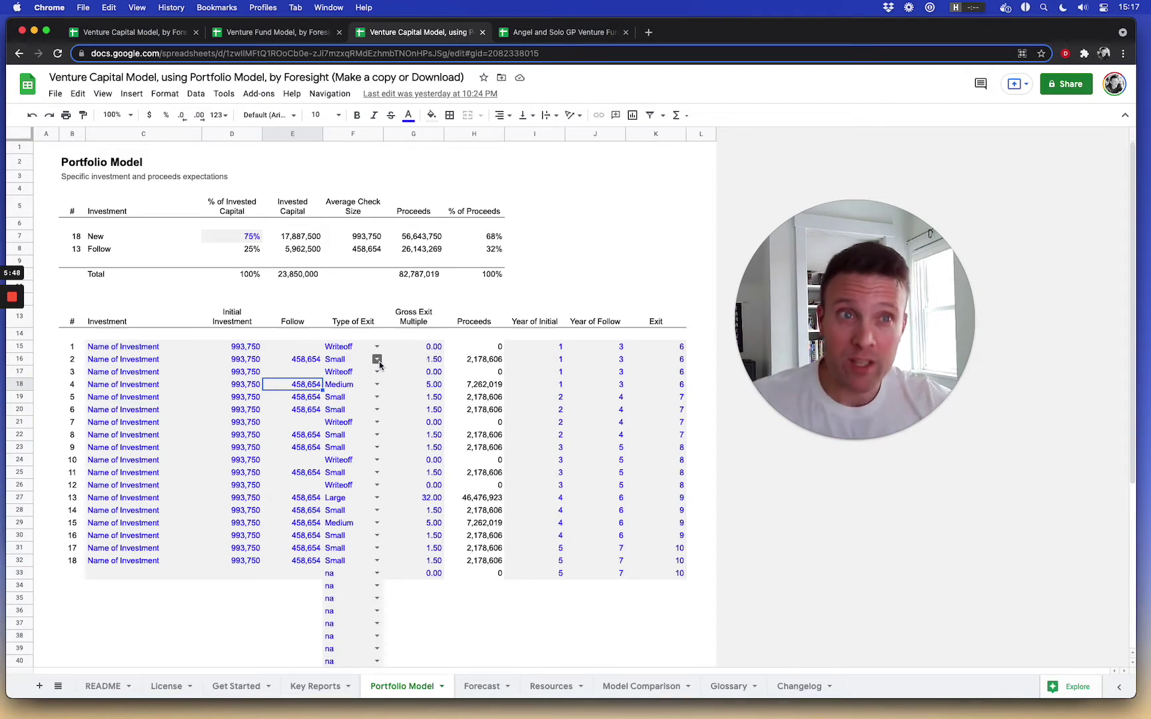
pyautogui.click(356, 347)
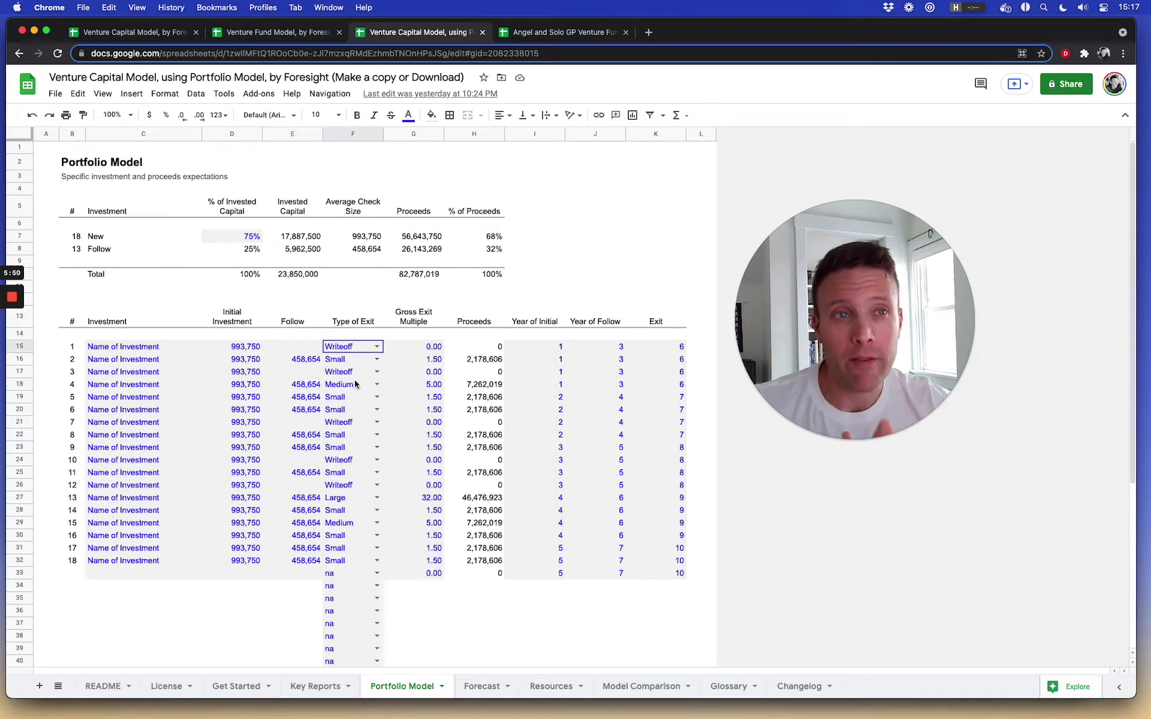
pyautogui.keyDown('shift'); pyautogui.click(363, 574); pyautogui.keyUp('shift')
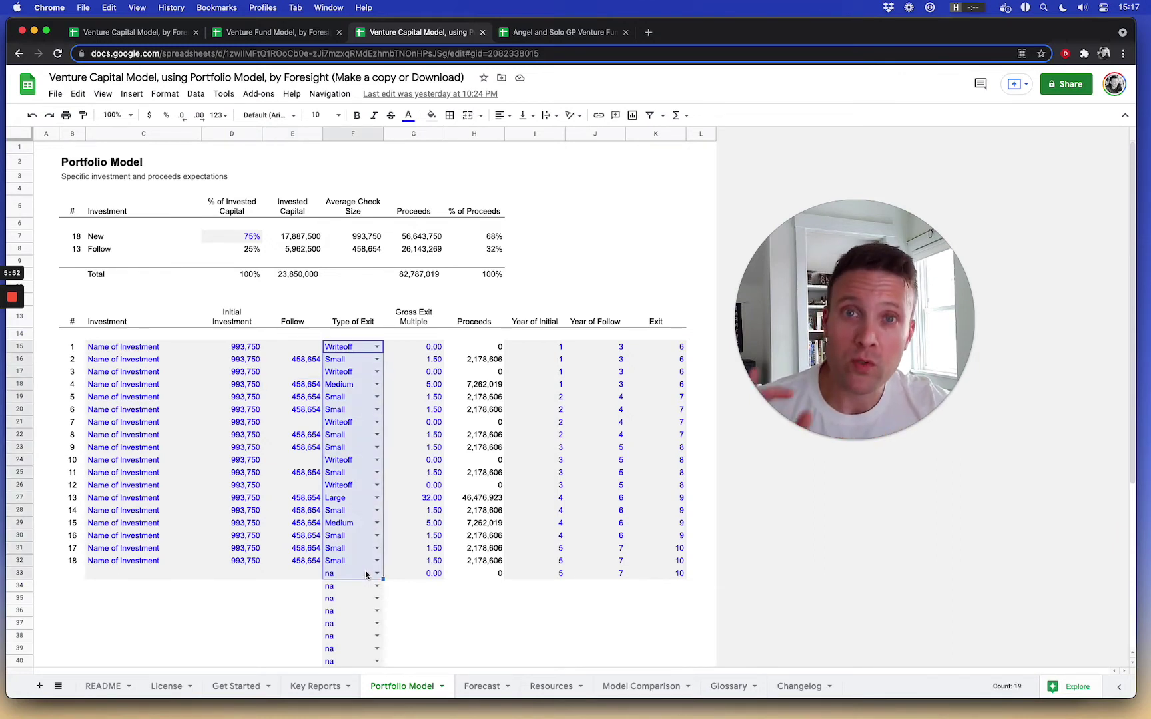
pyautogui.click(414, 406)
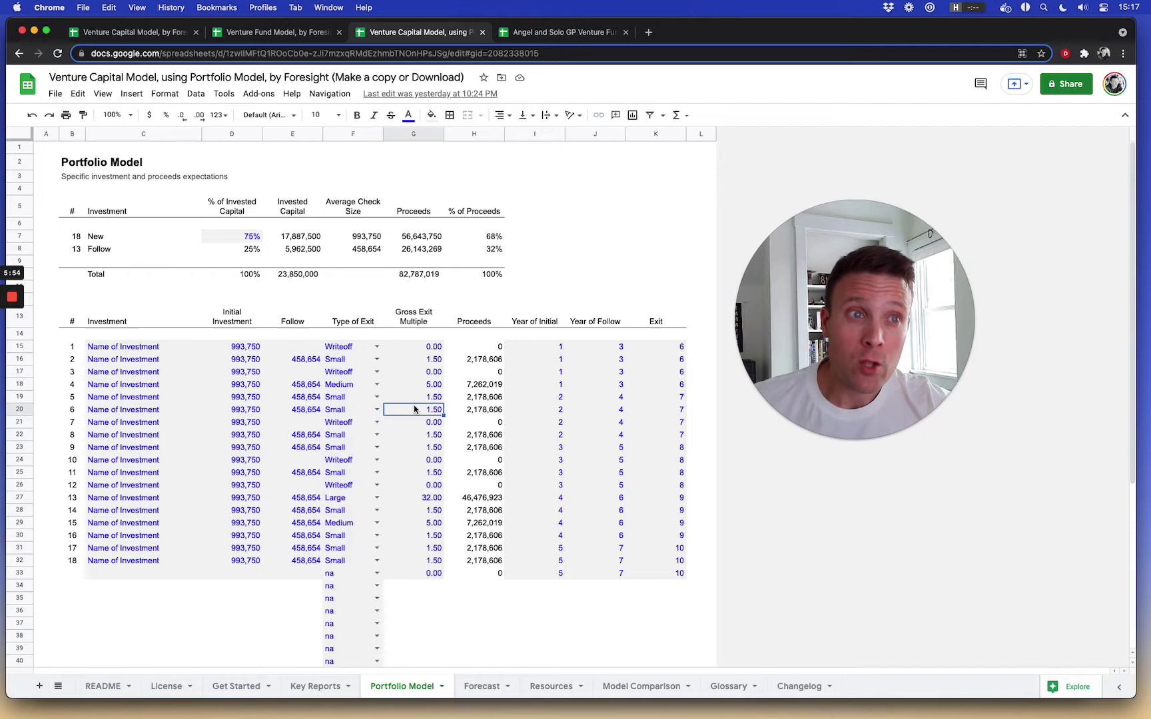
pyautogui.click(272, 684)
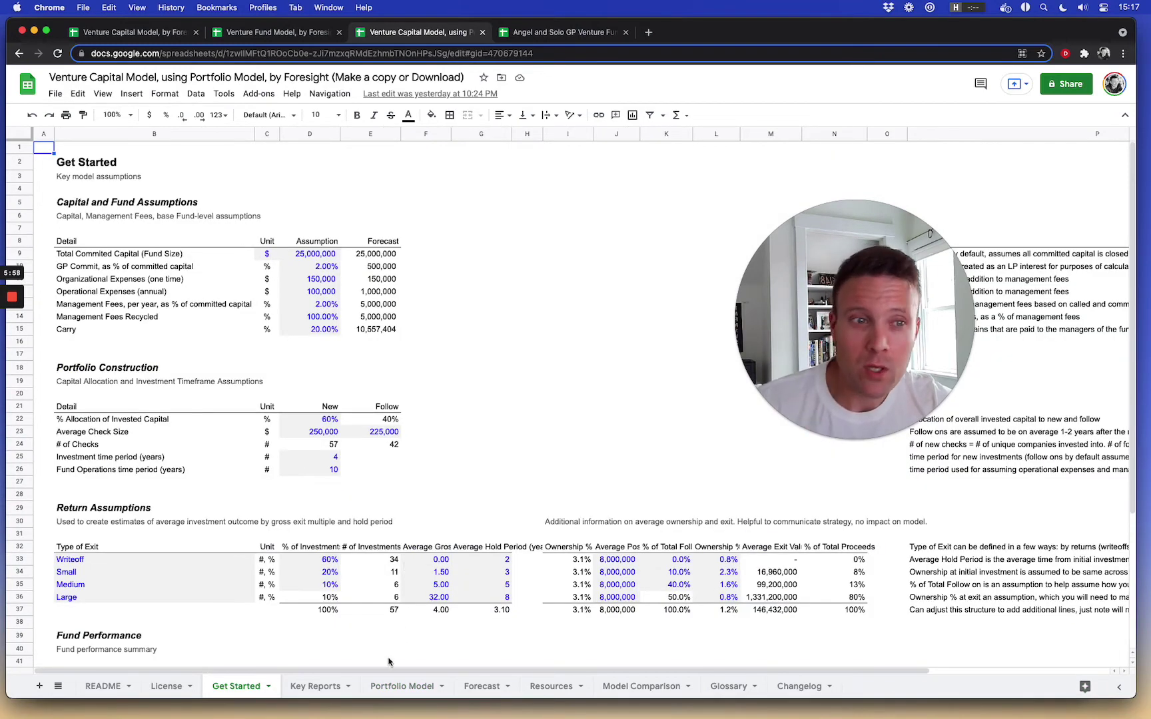
pyautogui.click(383, 685)
pyautogui.moveTo(433, 346); pyautogui.dragTo(433, 563)
pyautogui.moveTo(493, 347); pyautogui.dragTo(497, 572)
pyautogui.moveTo(551, 347); pyautogui.dragTo(651, 459)
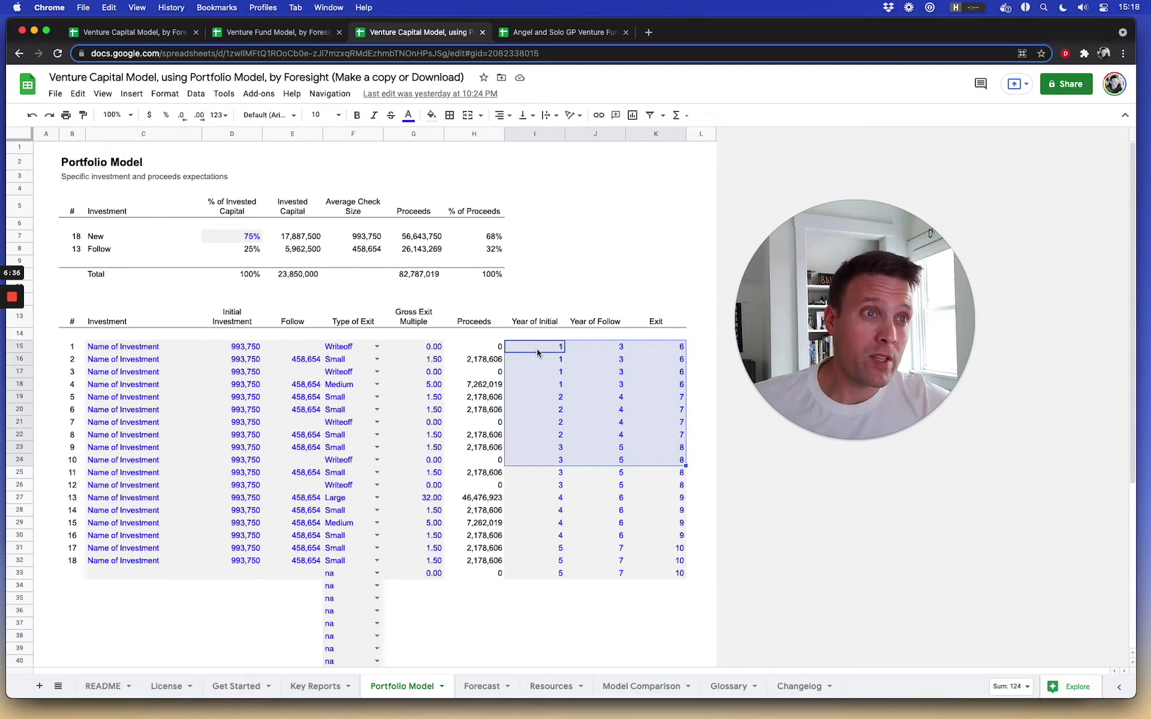
pyautogui.moveTo(541, 350); pyautogui.dragTo(566, 554)
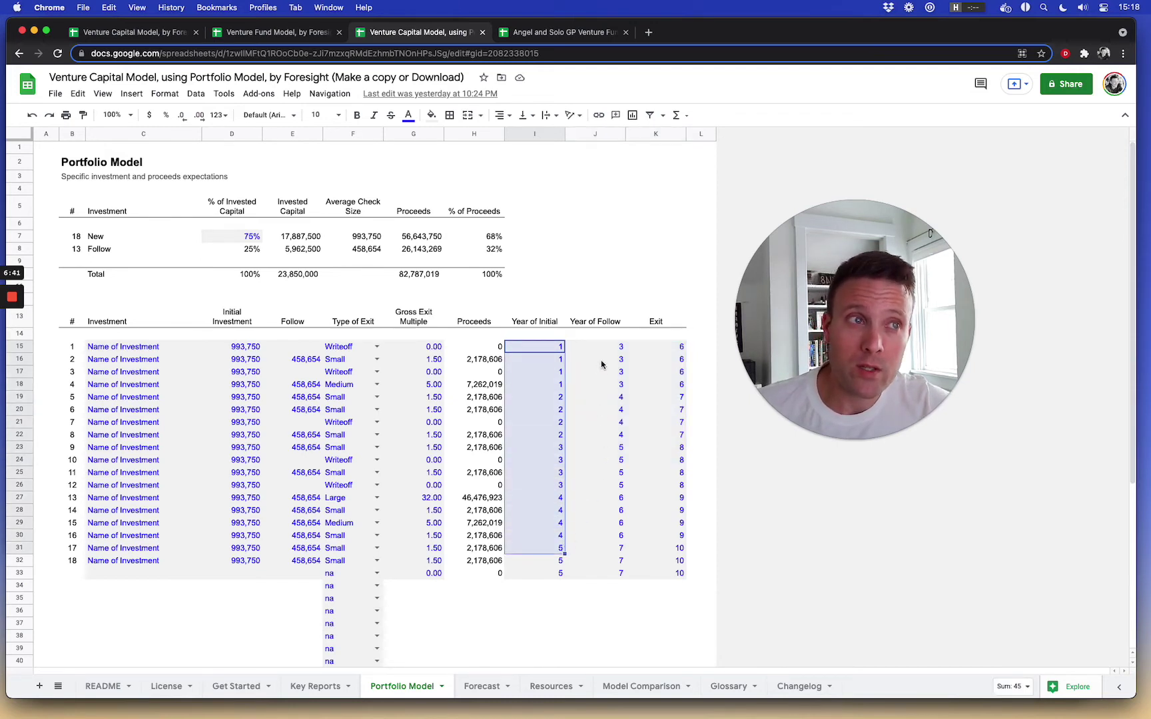
pyautogui.moveTo(603, 351); pyautogui.dragTo(611, 532)
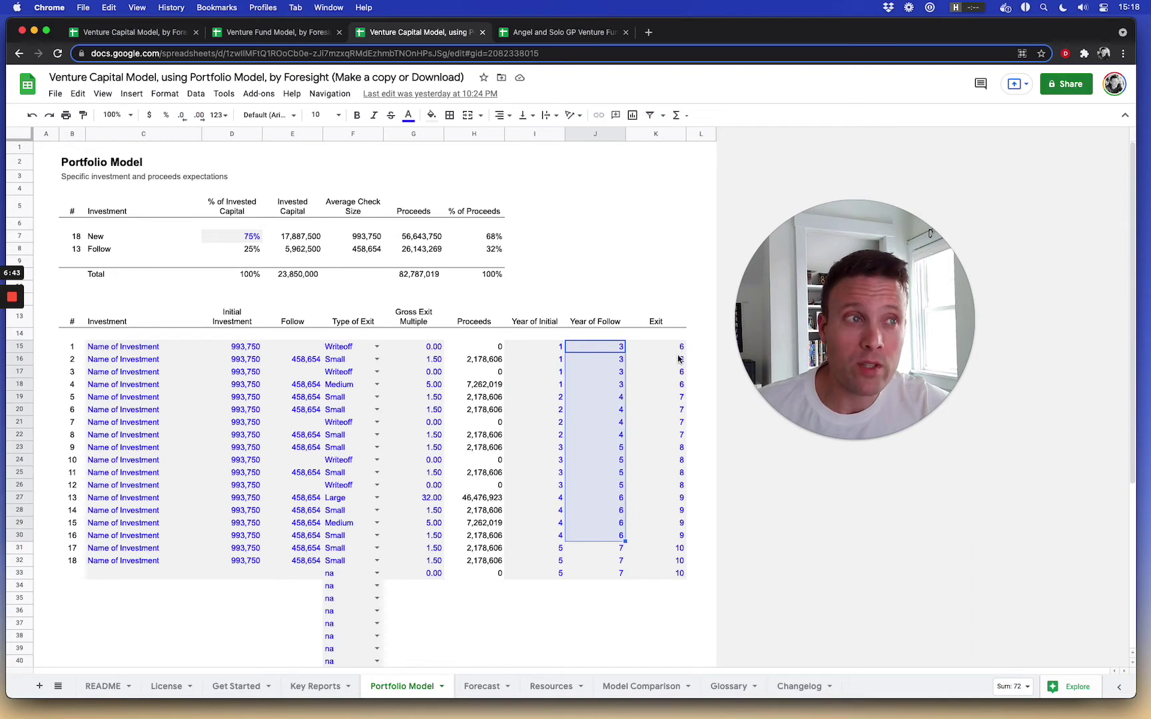
pyautogui.moveTo(681, 347); pyautogui.dragTo(676, 548)
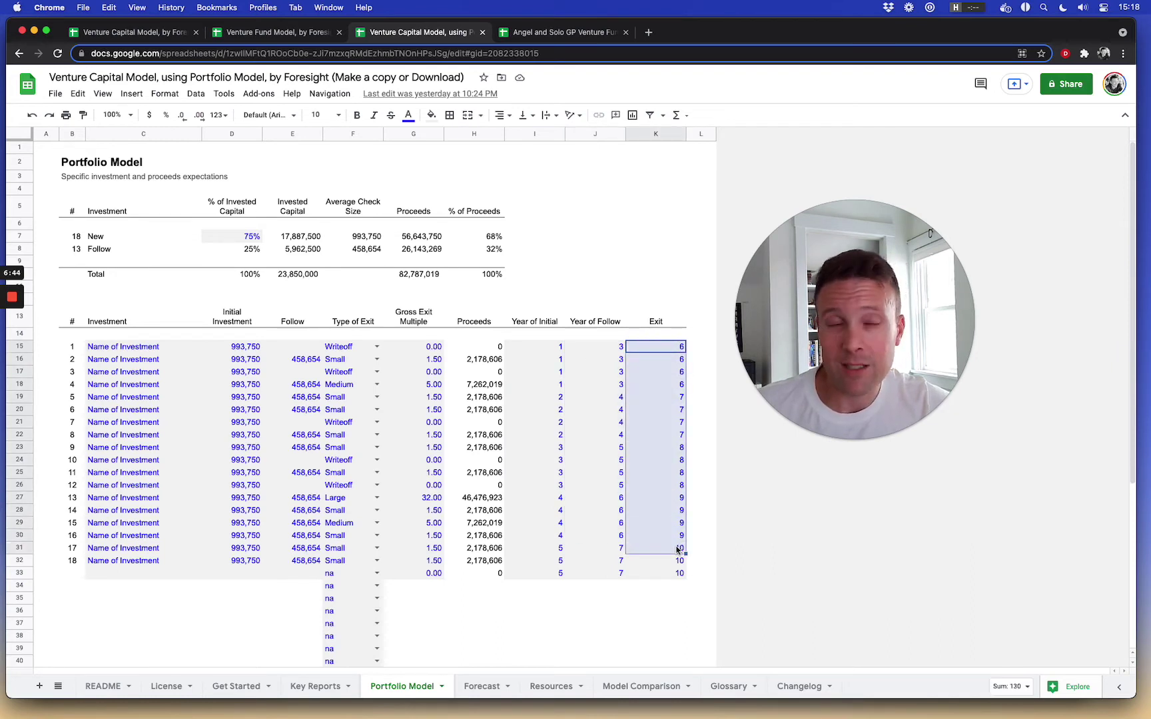
pyautogui.click(667, 435)
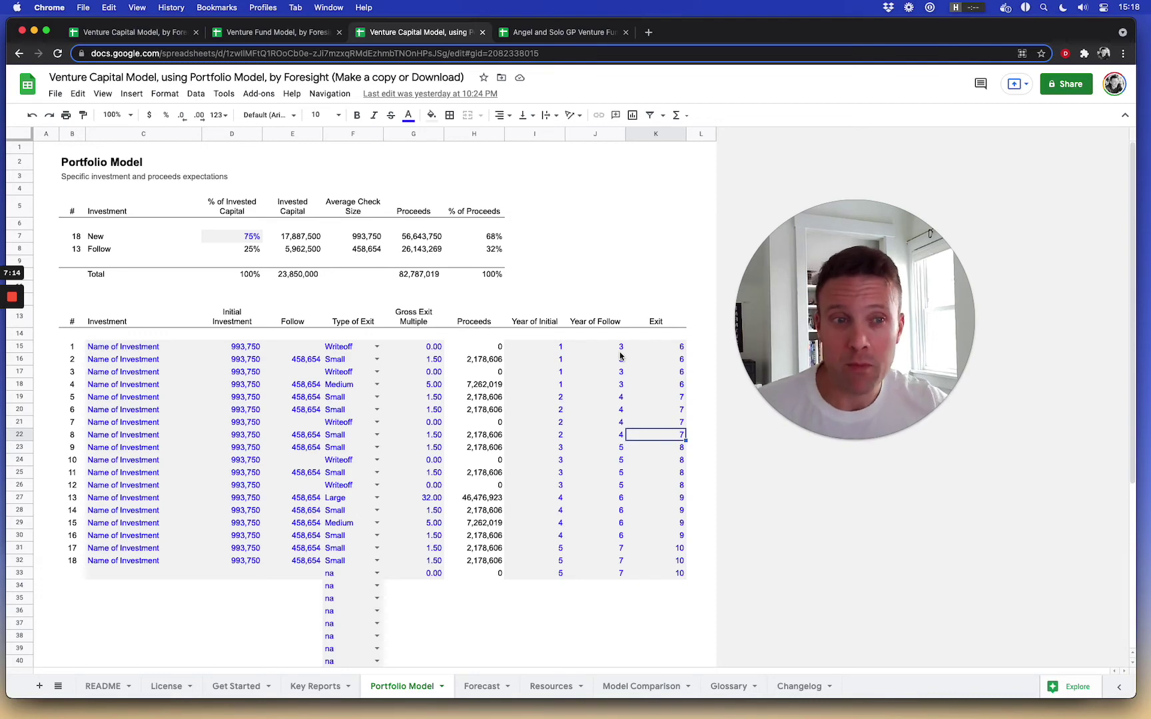
# Step: Open the Forecast sheet and turn on the formula bar
pyautogui.click(477, 691)
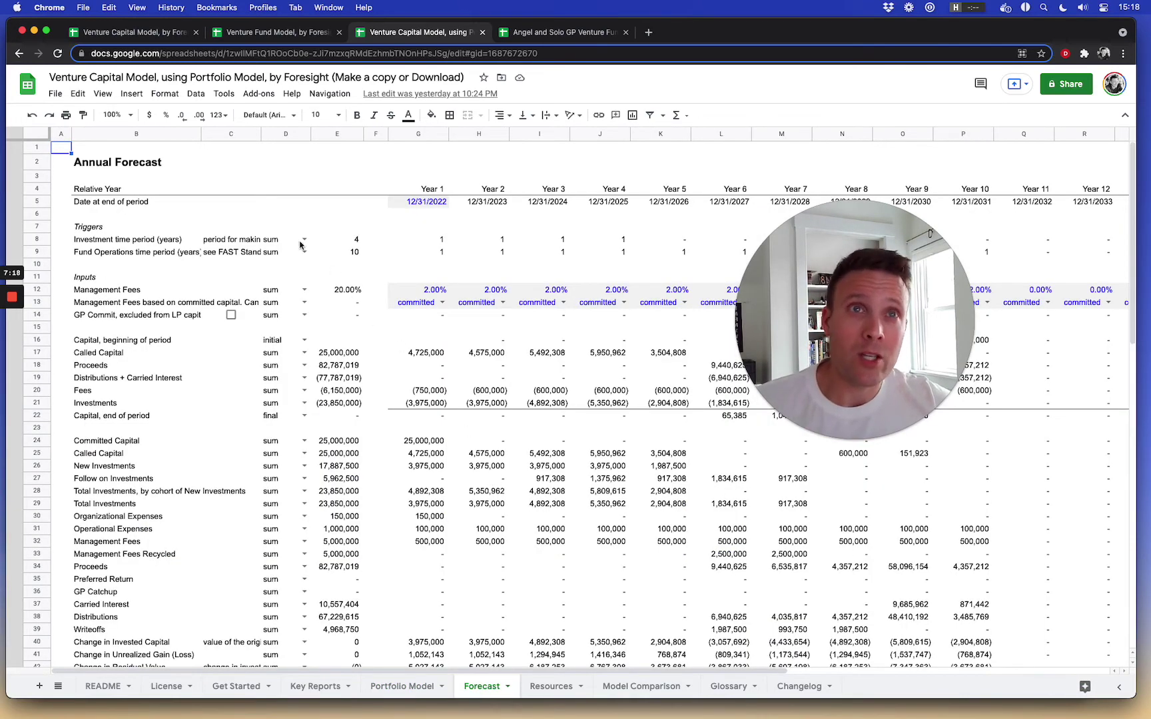
pyautogui.click(103, 93)
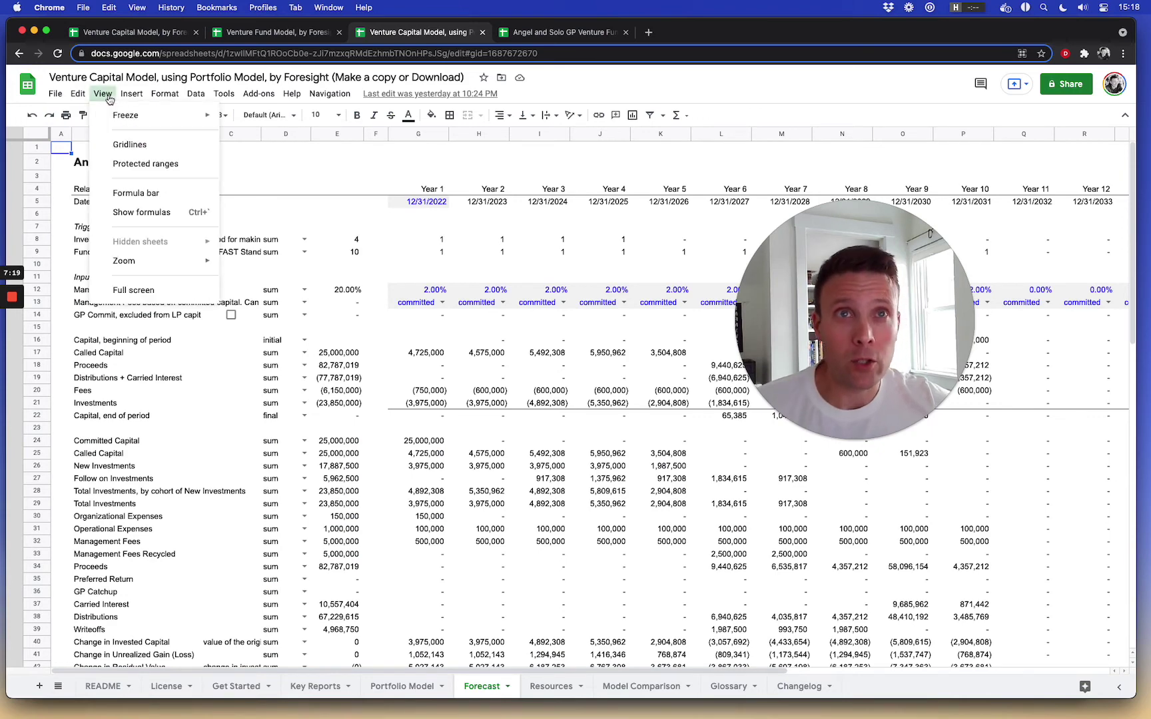
pyautogui.click(147, 191)
# Step: Inspect the SUMIFS formula behind Year 1 New Investments (3,975,000) without changing it
pyautogui.scroll(-2, 449, 313)
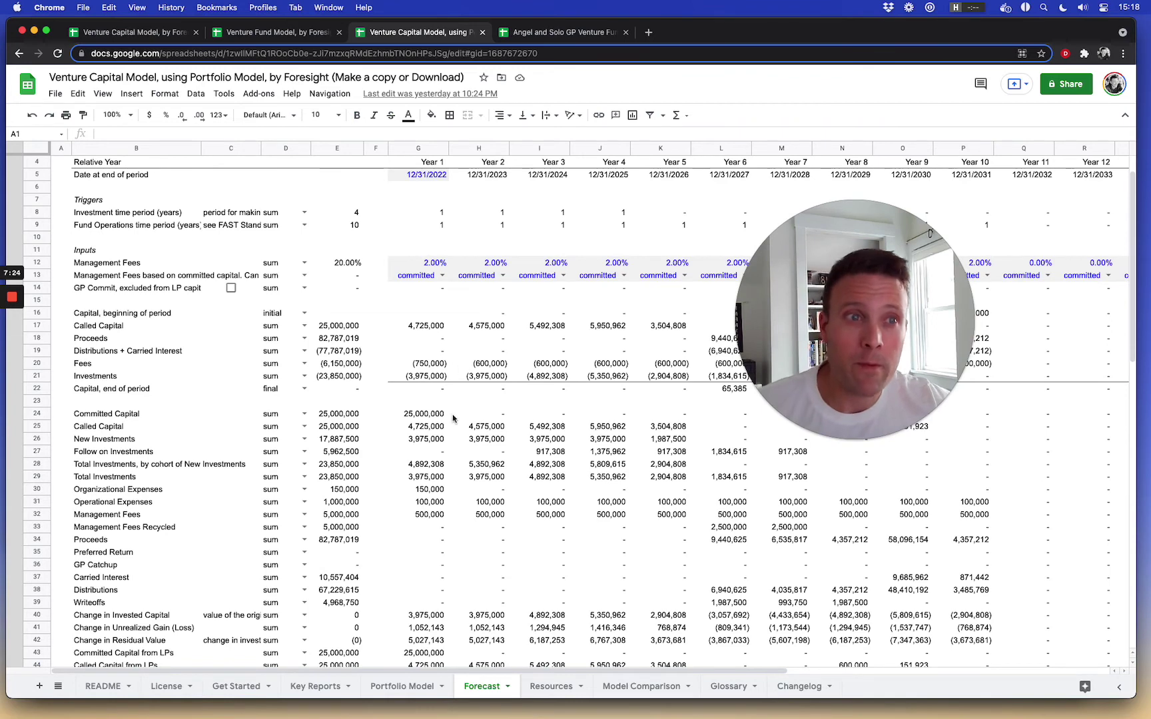
pyautogui.click(430, 441)
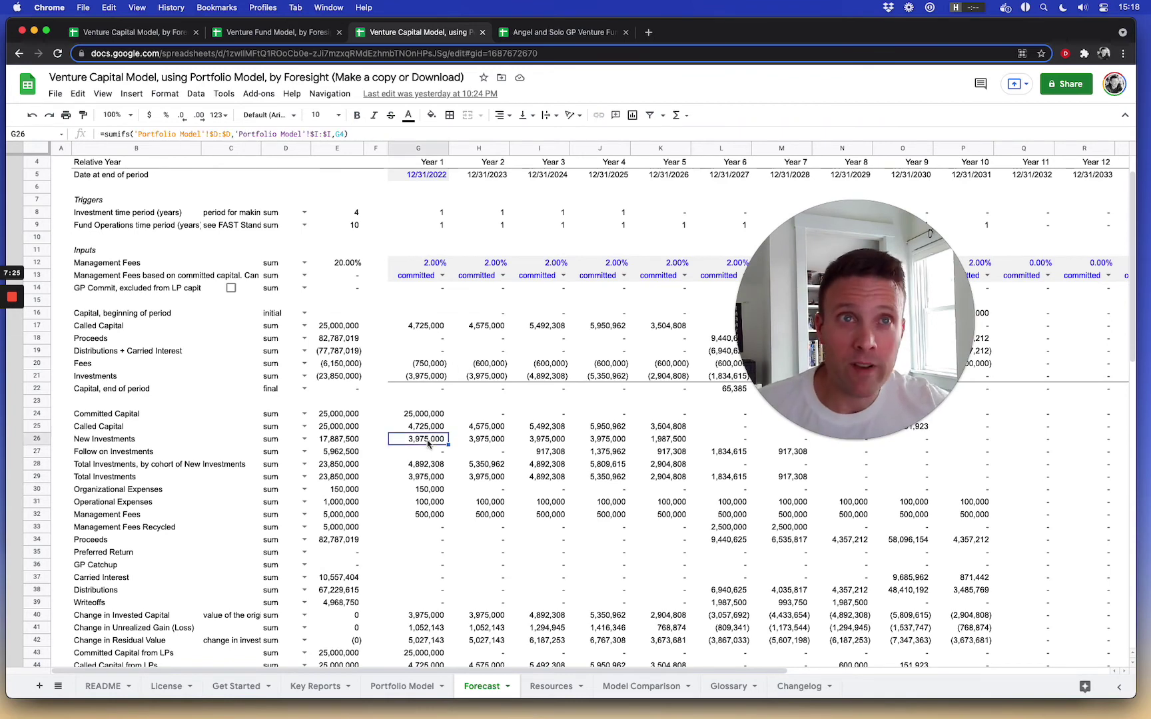
pyautogui.click(360, 133)
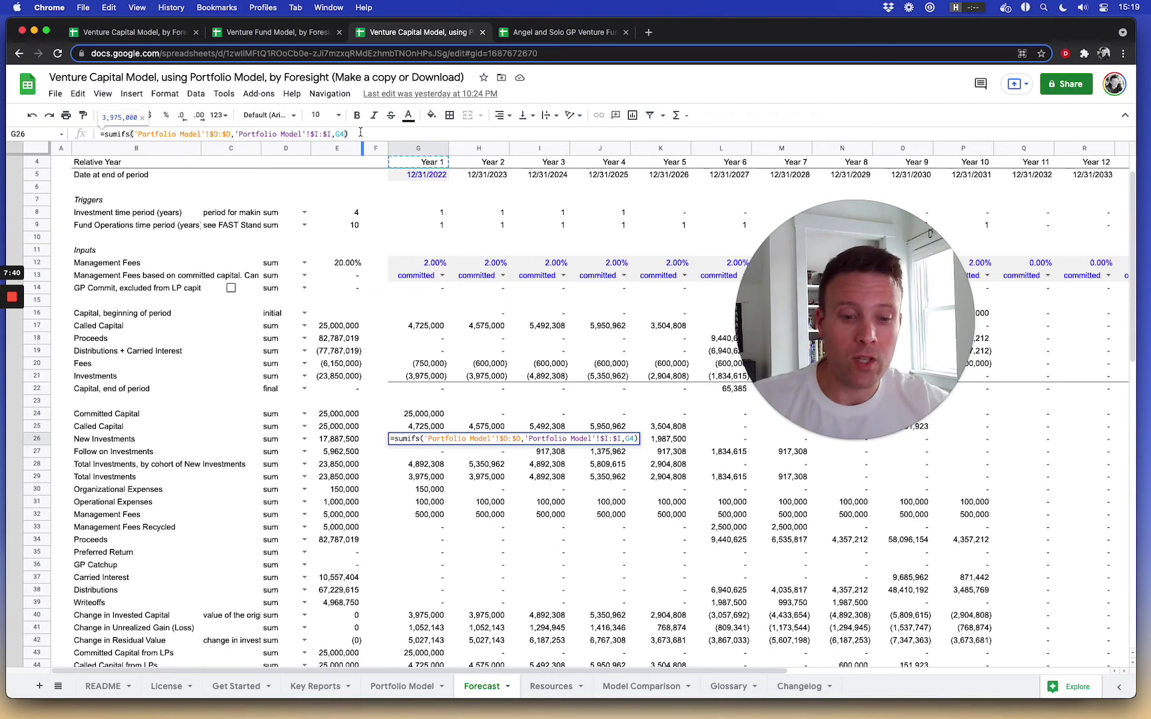
pyautogui.press('Escape')
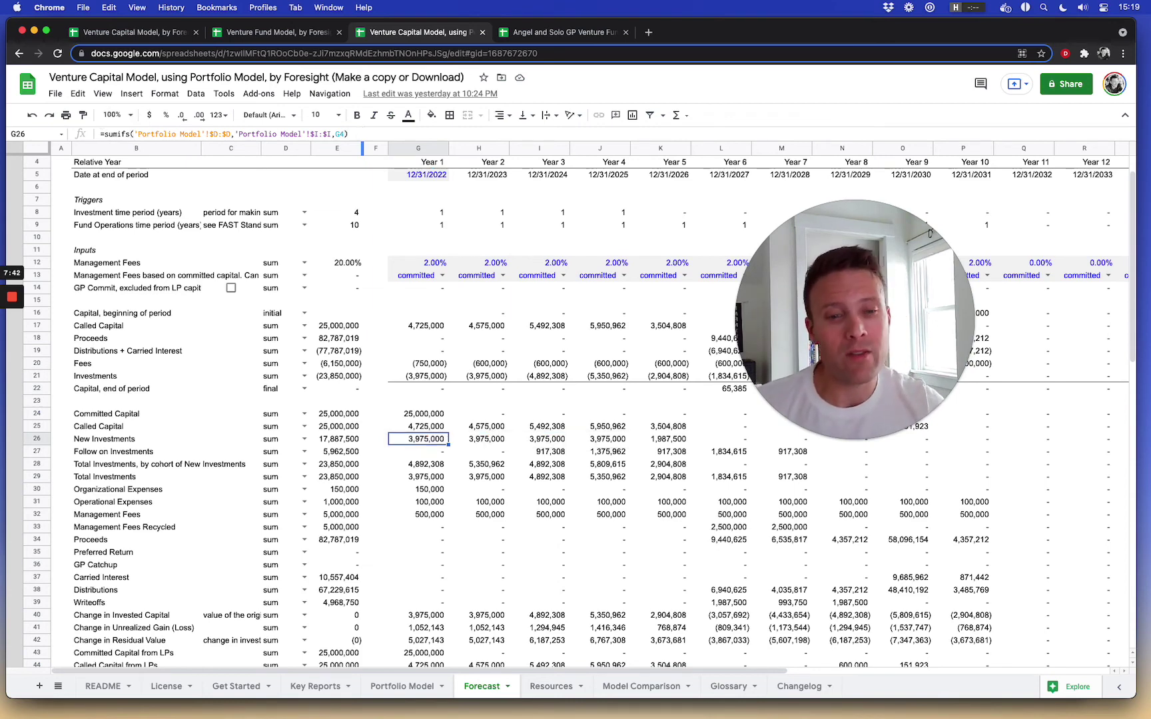